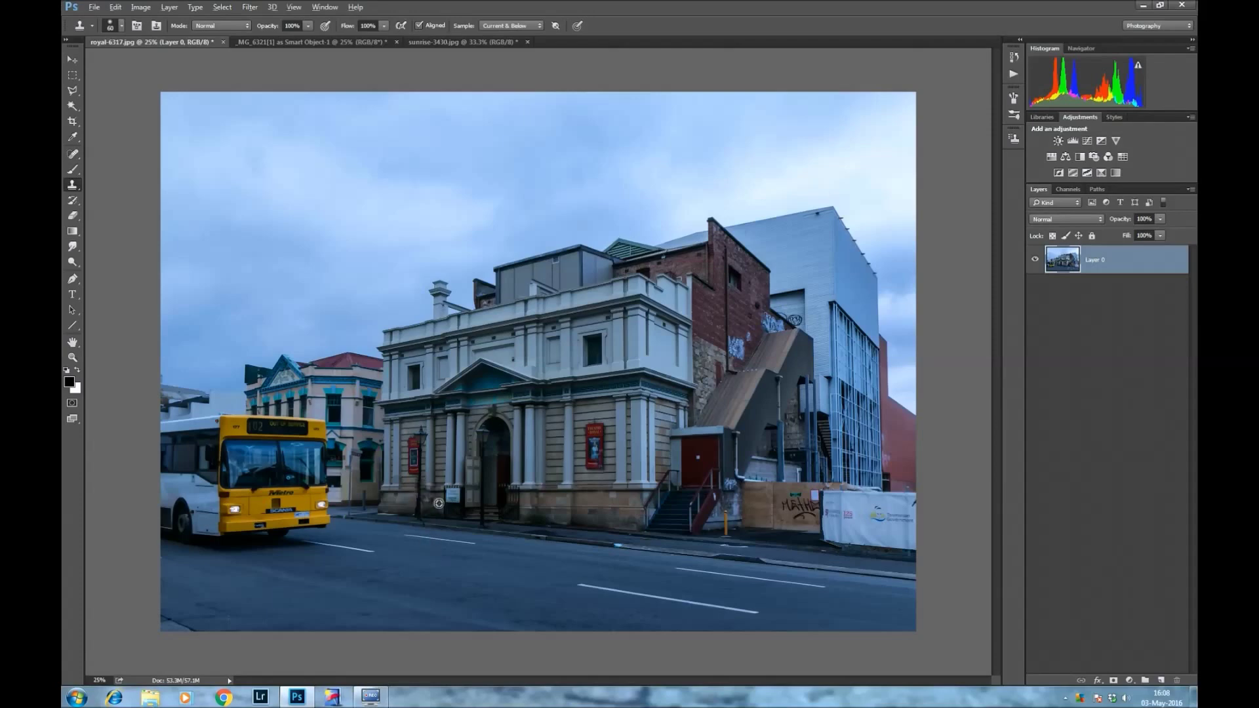
- Magic Wand-select the sky and refine the building edge with Smart Radius
click(72, 106)
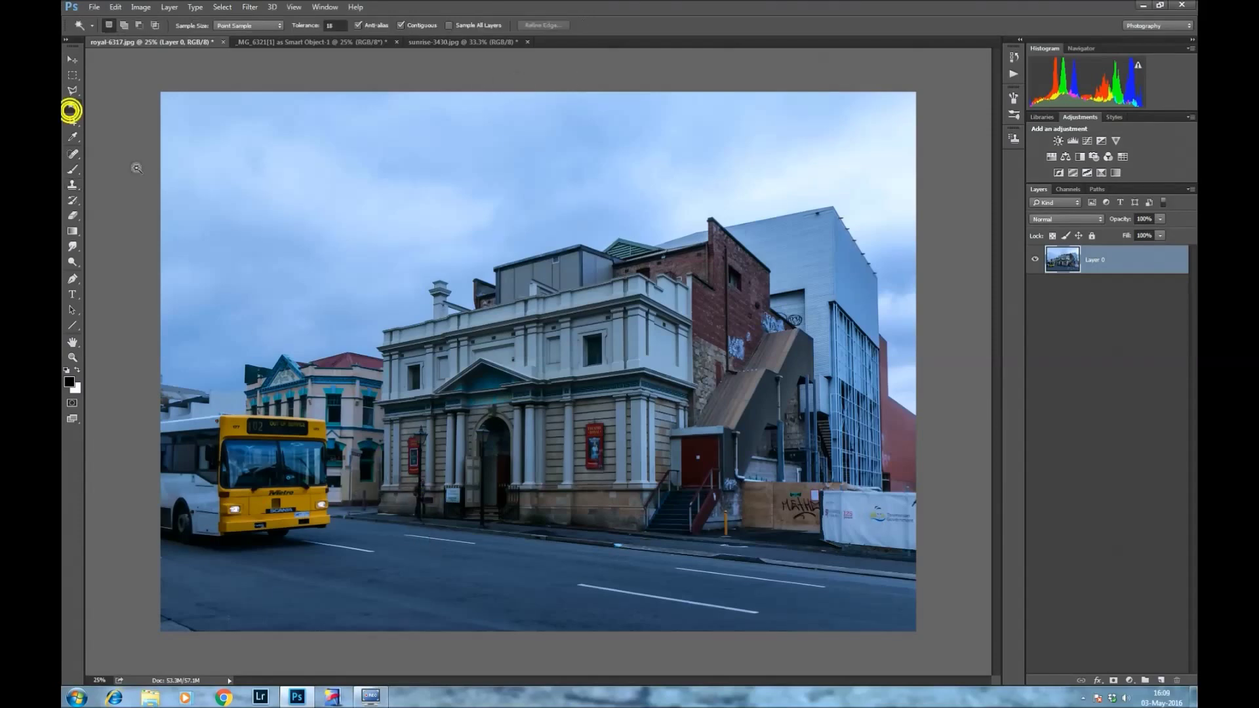
click(887, 238)
click(162, 378)
key(ctrl+alt+r)
click(1068, 204)
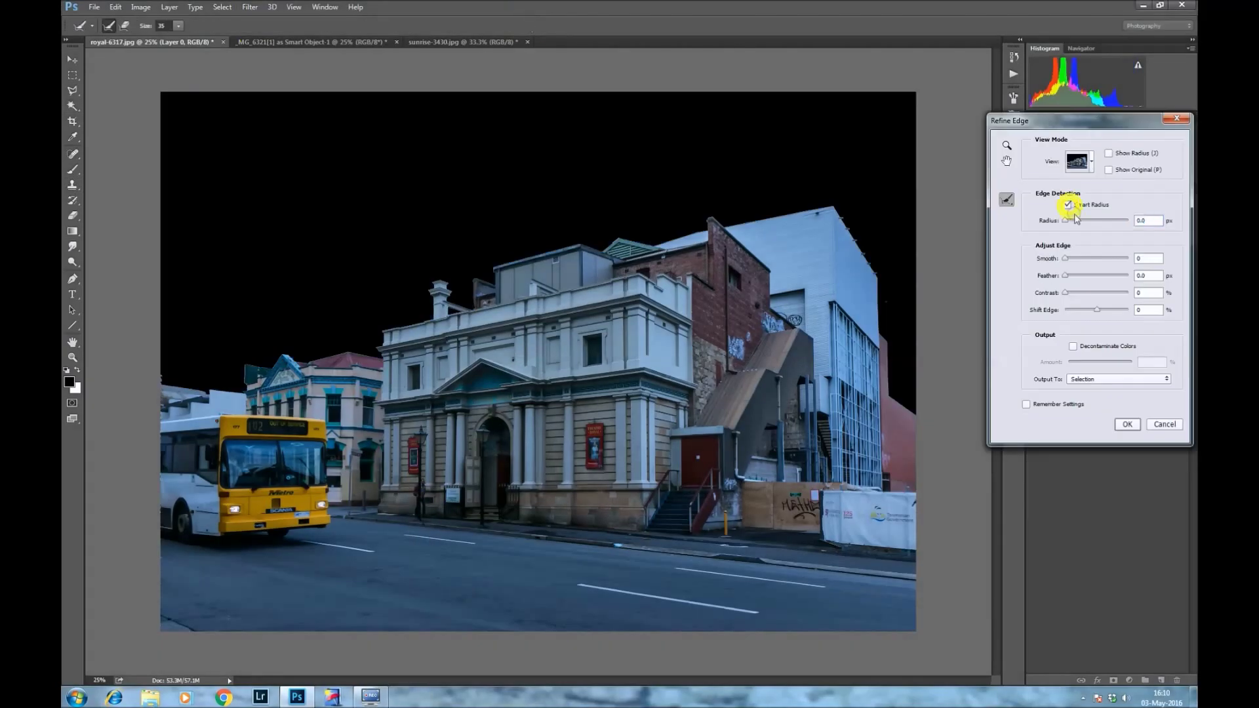
click(1127, 424)
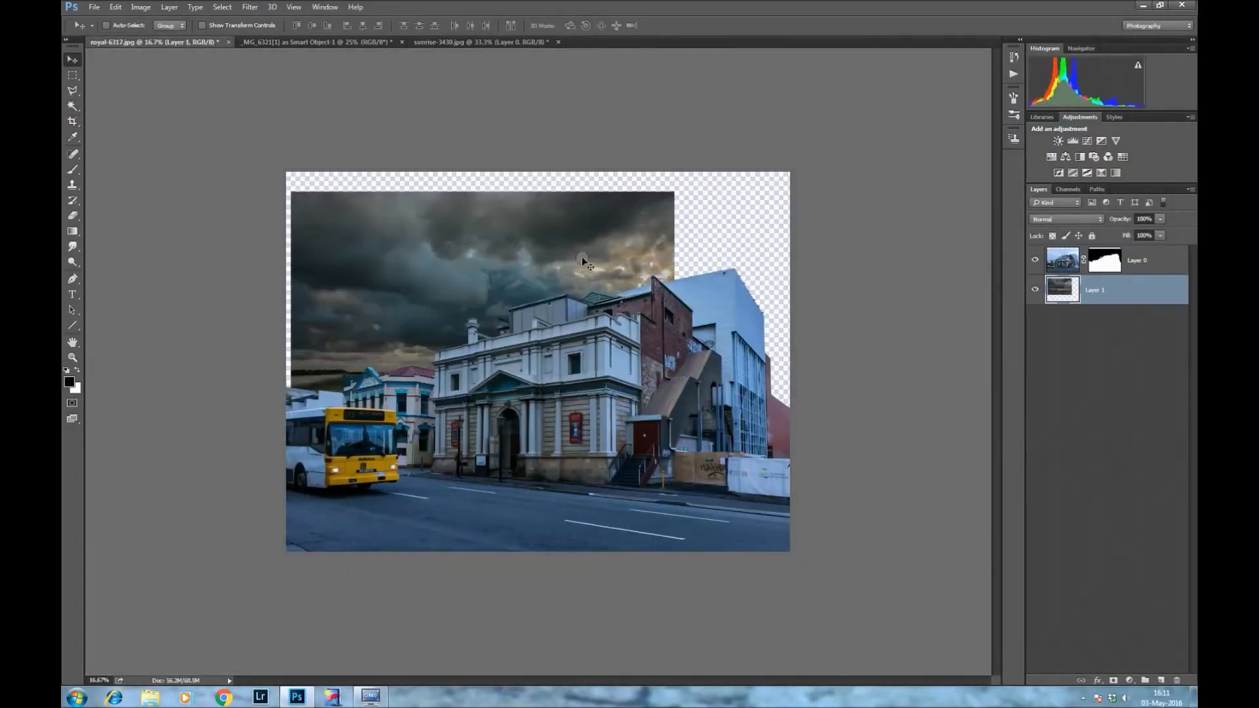
- Scale and reposition the storm sky to cover the background behind the buildings
key(ctrl+t)
drag(674, 387, 842, 562)
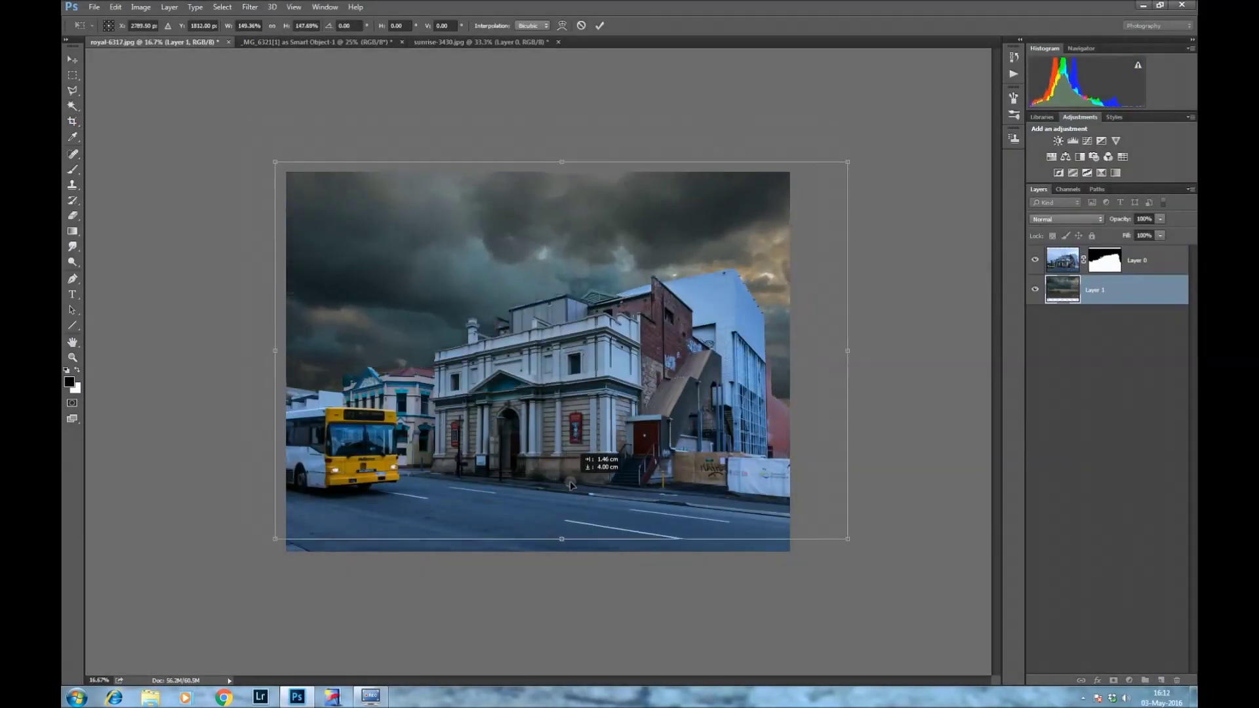
mouse_move(750, 234)
mouse_down()
mouse_move(773, 222)
mouse_move(635, 206)
mouse_up()
key(Return)
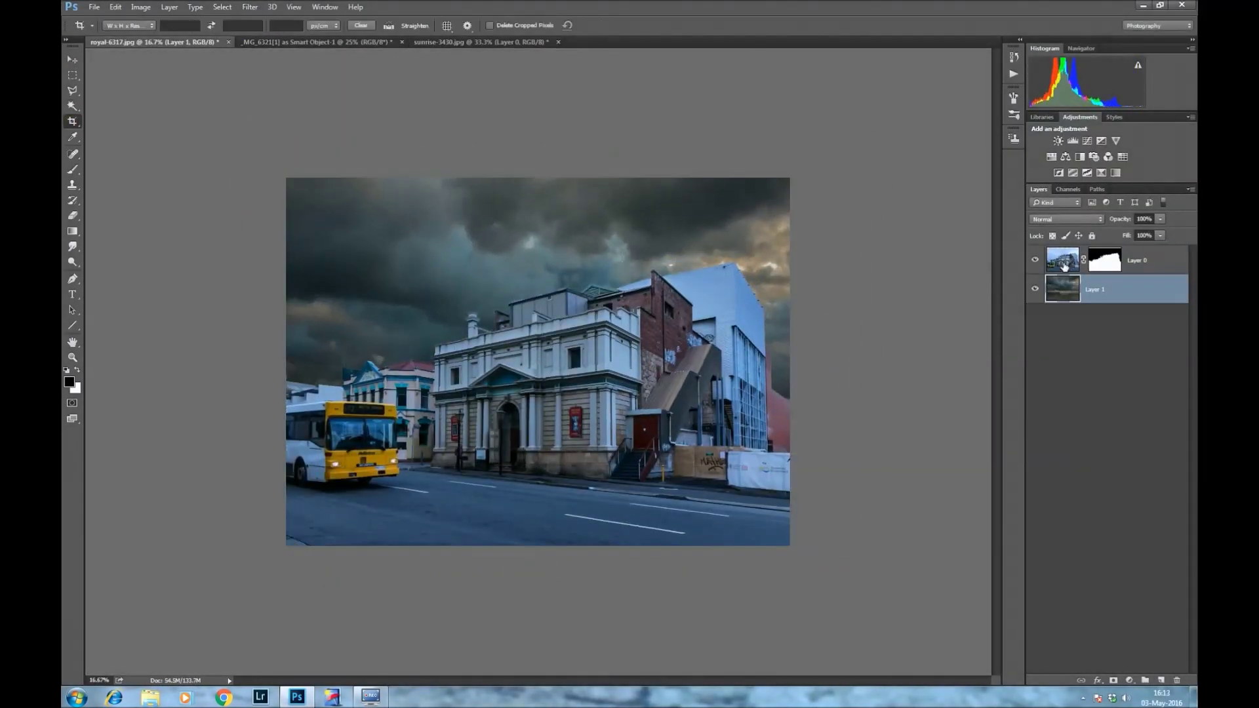
- Desaturate and darken the street with Hue/Saturation, then add a Curves adjustment
click(1065, 157)
drag(916, 187, 921, 187)
drag(929, 209, 916, 212)
click(1073, 140)
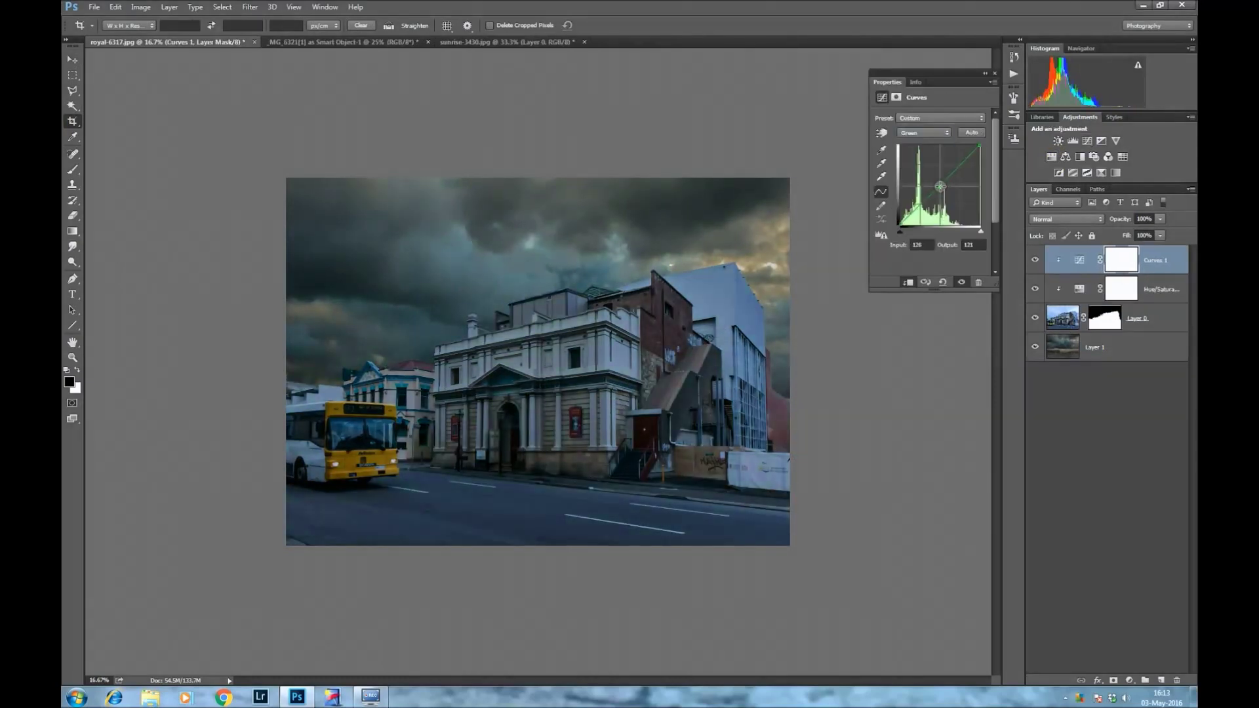
- Pick a single curve colour channel, then darken and desaturate the storm sky with Hue/Saturation
click(923, 132)
click(917, 146)
click(1101, 347)
click(1051, 156)
drag(939, 213, 923, 212)
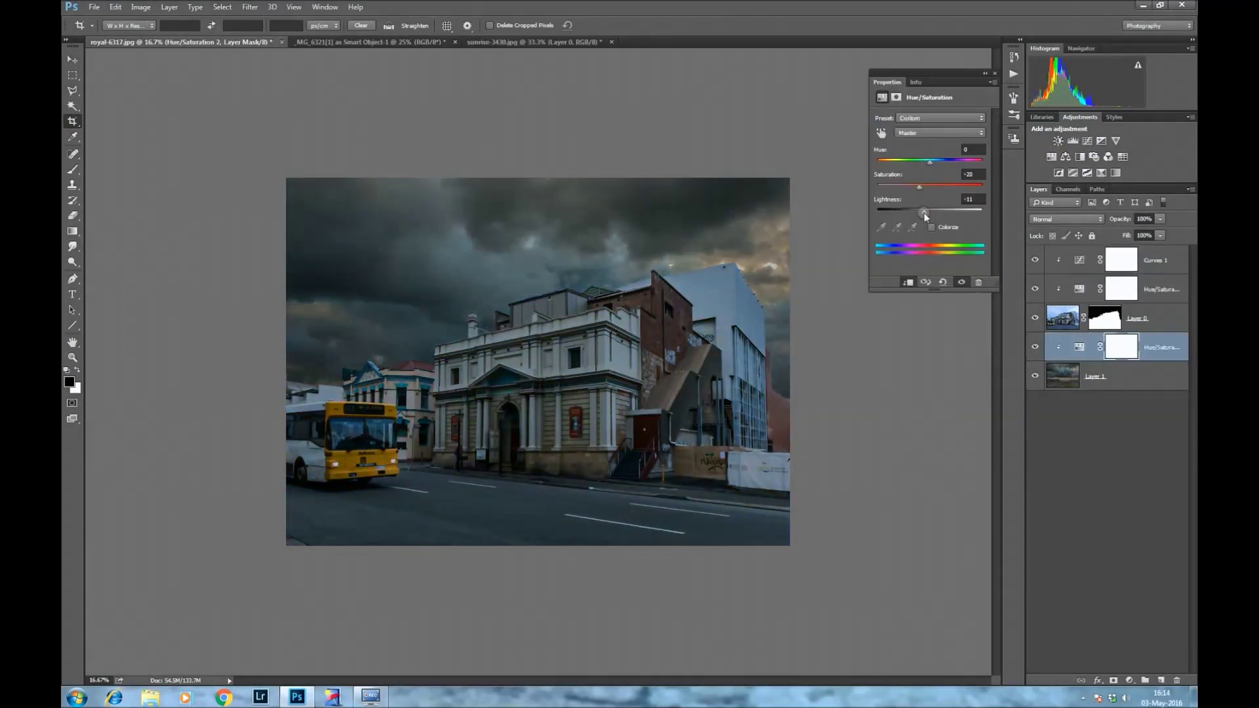
- Add a Curves adjustment above the storm sky and shape its curve
click(1089, 143)
click(936, 186)
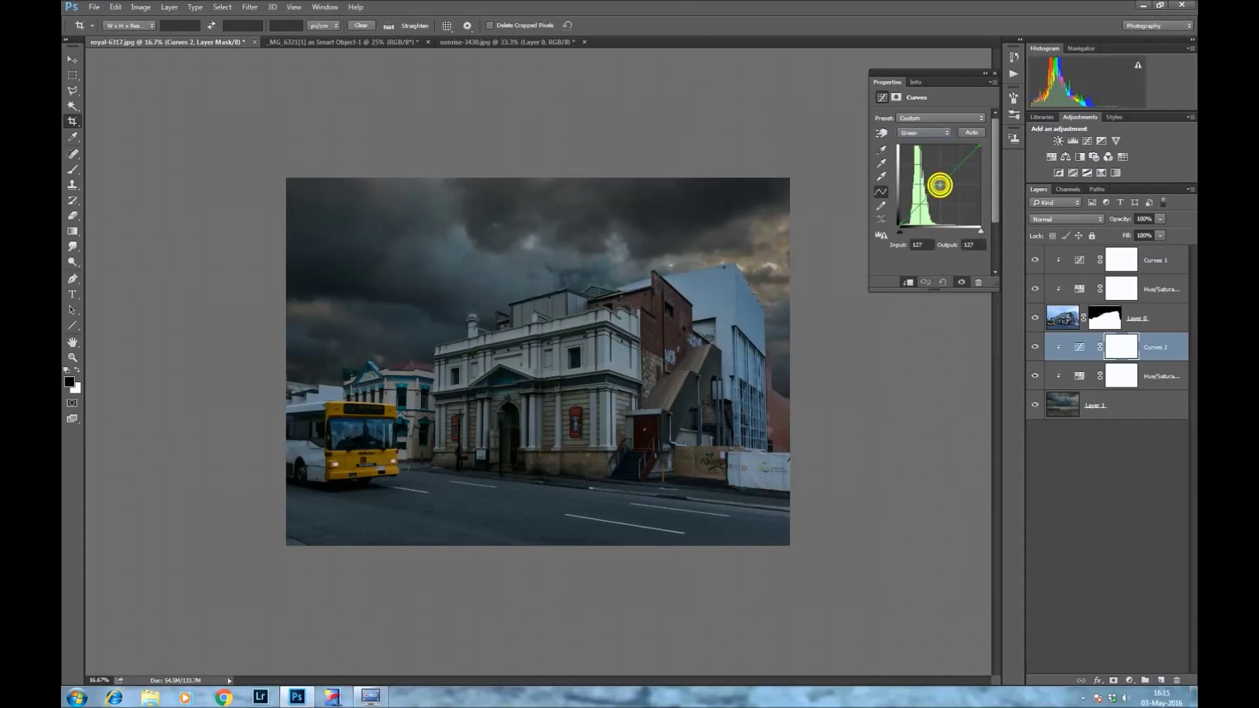
click(930, 132)
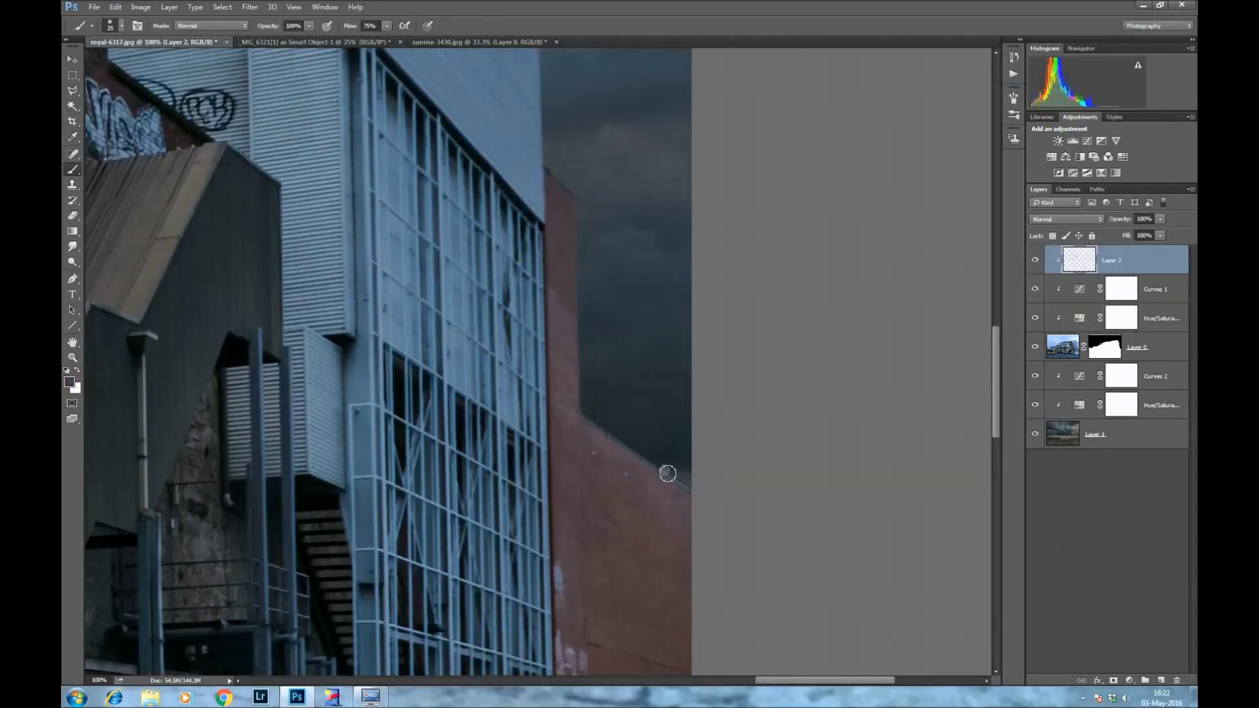
- Lower the upper Curves adjustment's white point to 240
key(ctrl+0)
click(1037, 259)
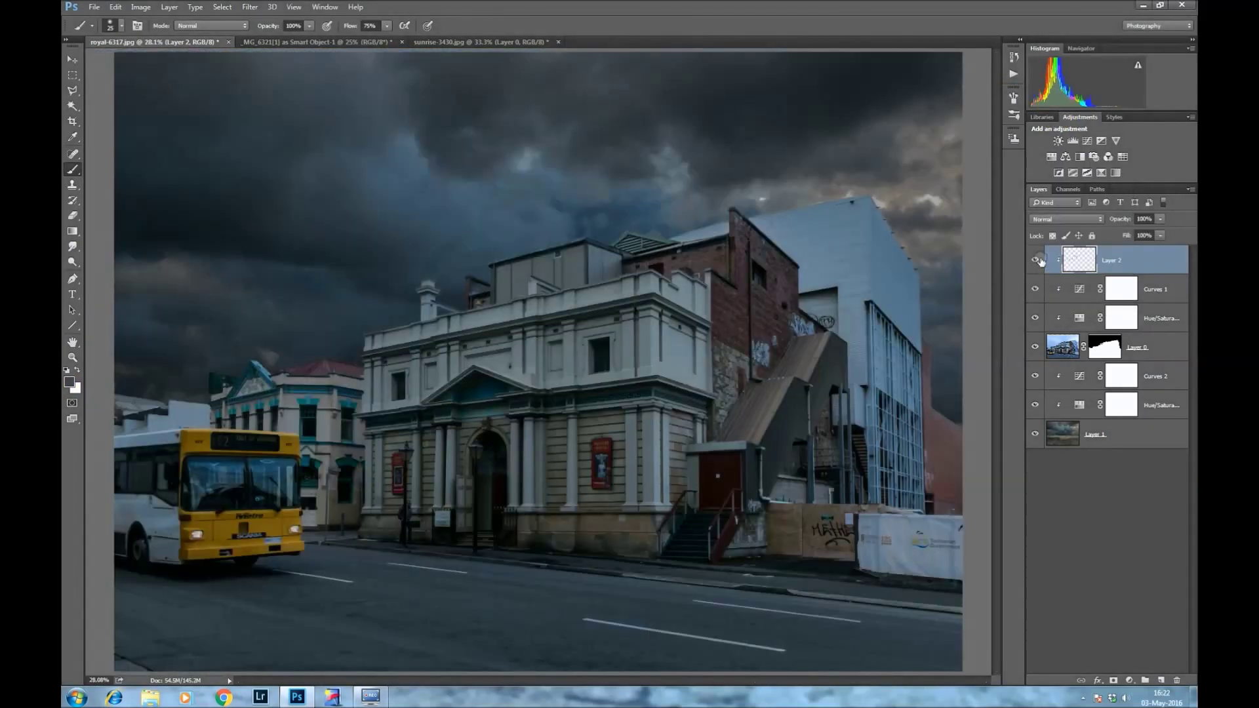
key(ctrl+minus)
key(ctrl+minus)
key(ctrl+minus)
click(1060, 288)
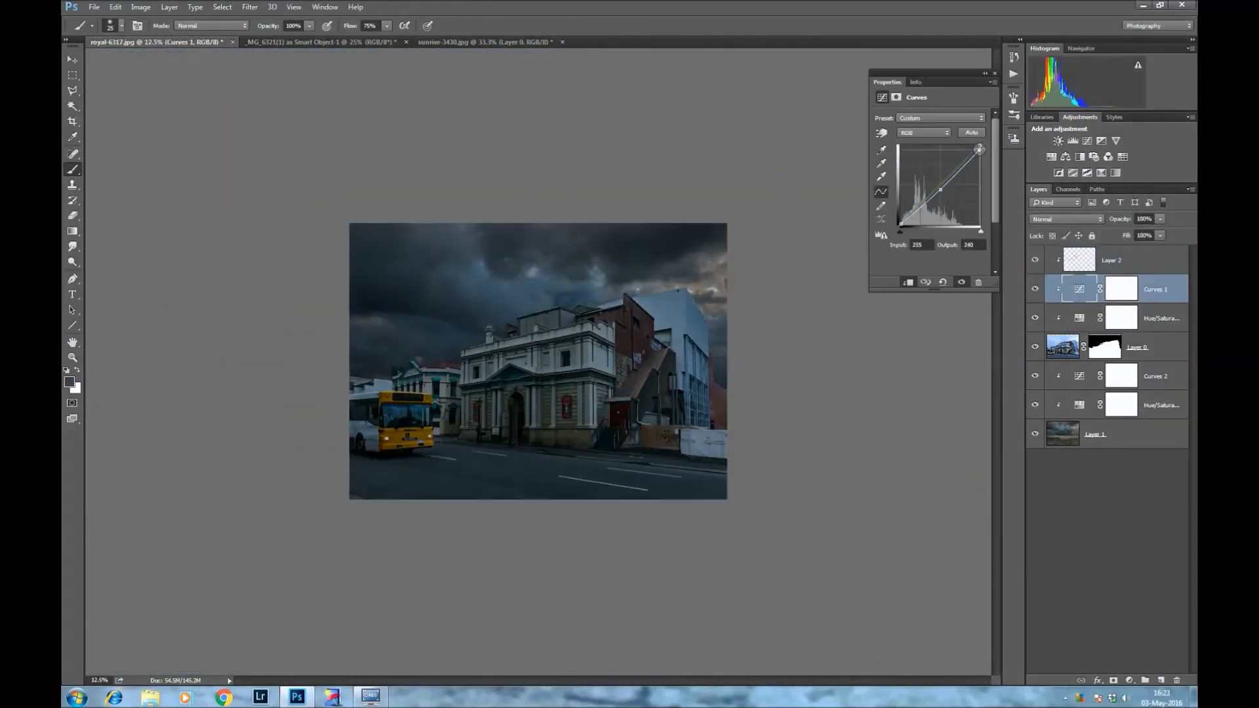
drag(1159, 219, 1160, 233)
- Add a blue Solid Color fill layer above Layer 2
click(1160, 261)
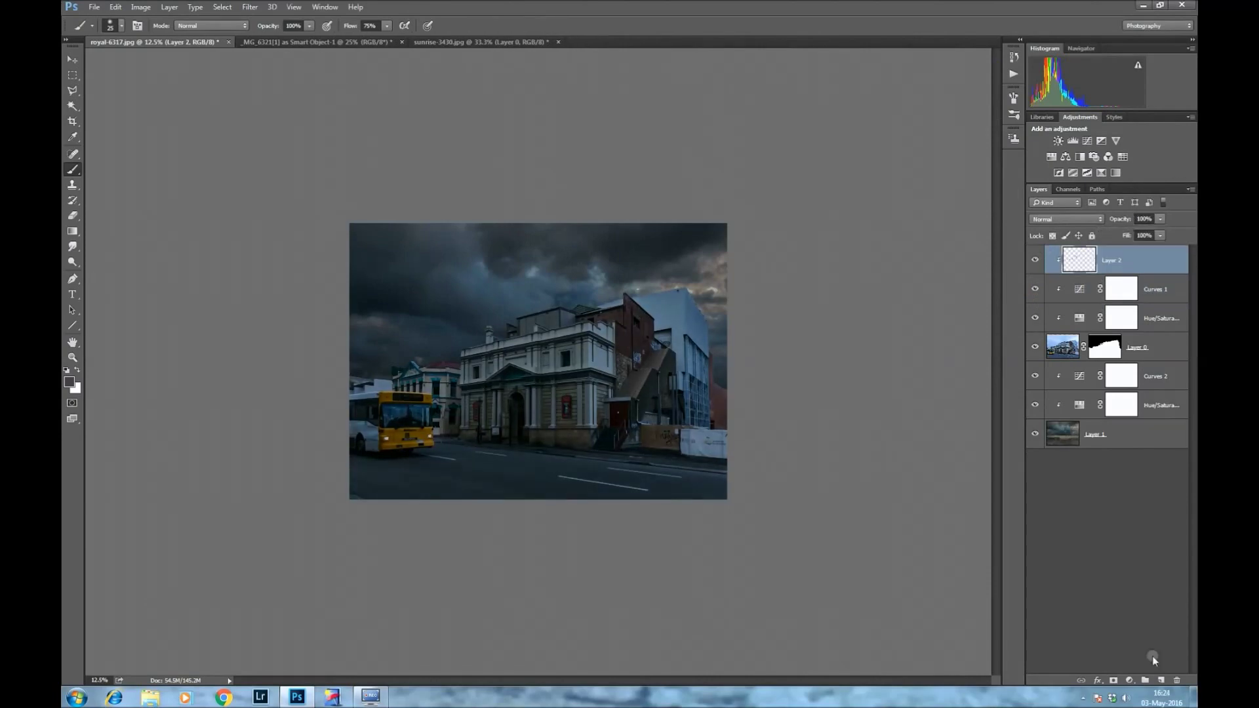
click(1129, 679)
click(1117, 420)
click(1076, 113)
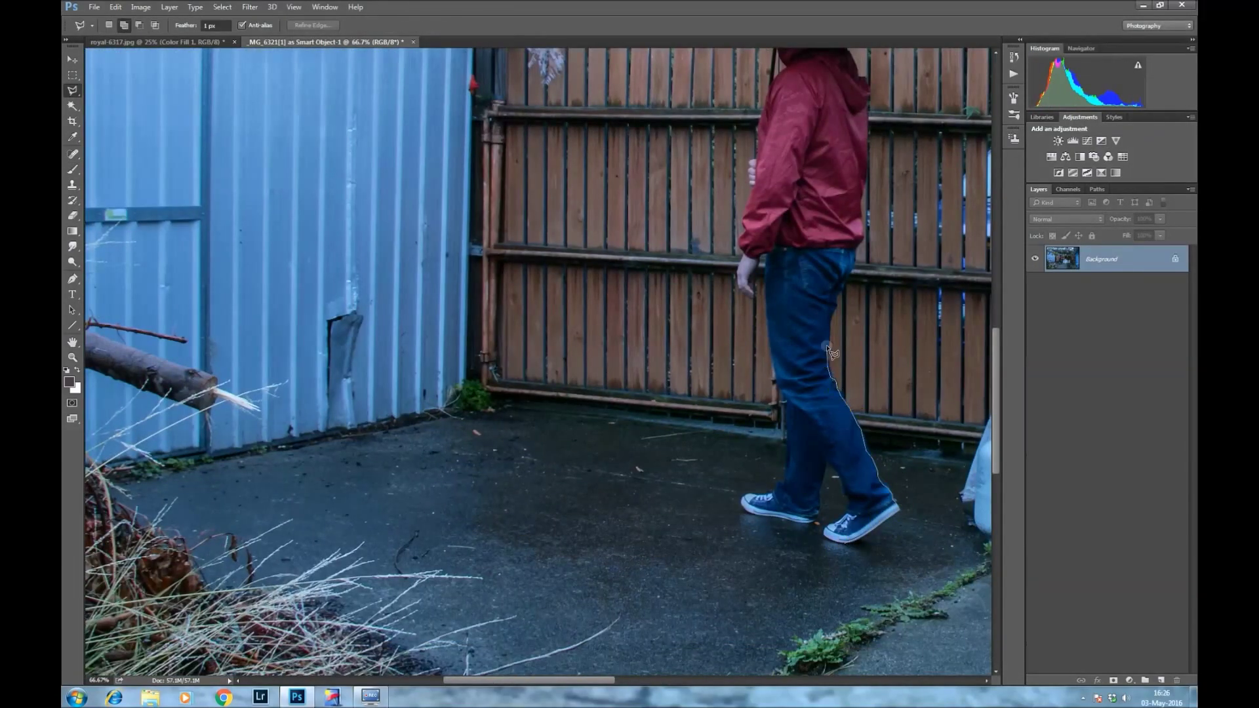
- Outline the man and umbrella with the Polygonal Lasso, from umbrella edge to shoe
scroll(858, 247, up, 2)
scroll(839, 123, up, 4)
click(873, 262)
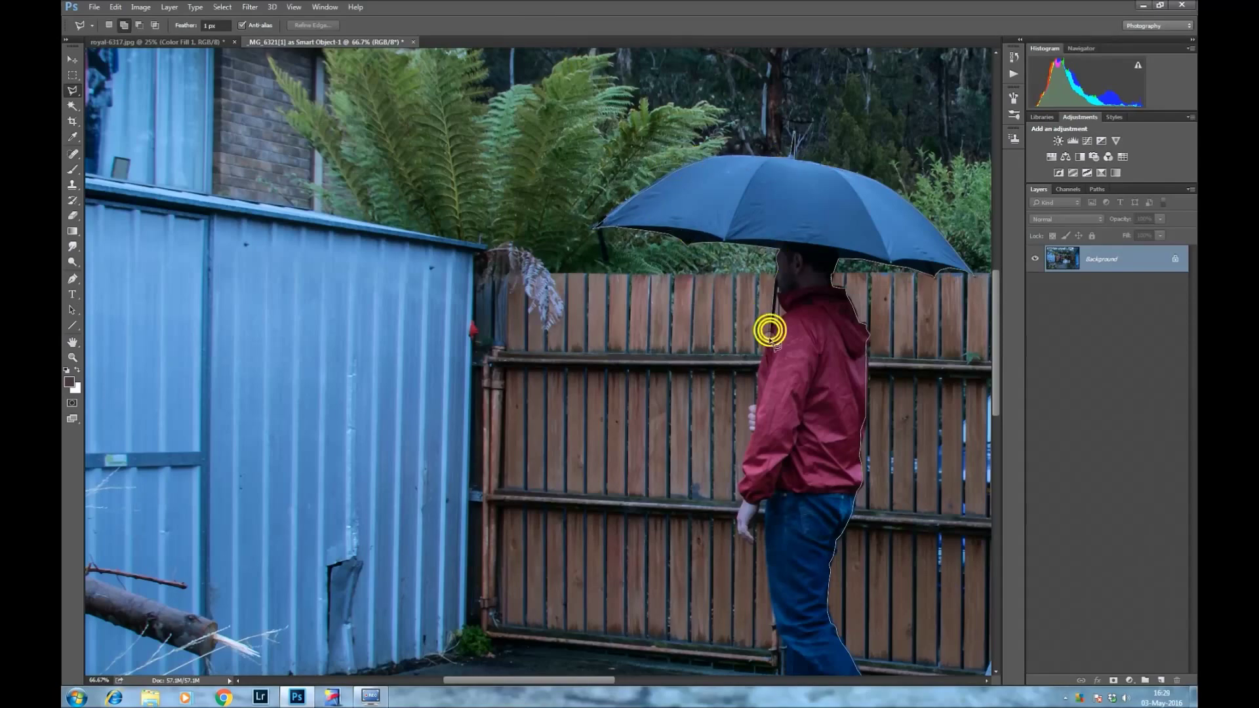
scroll(747, 456, down, 2)
click(738, 427)
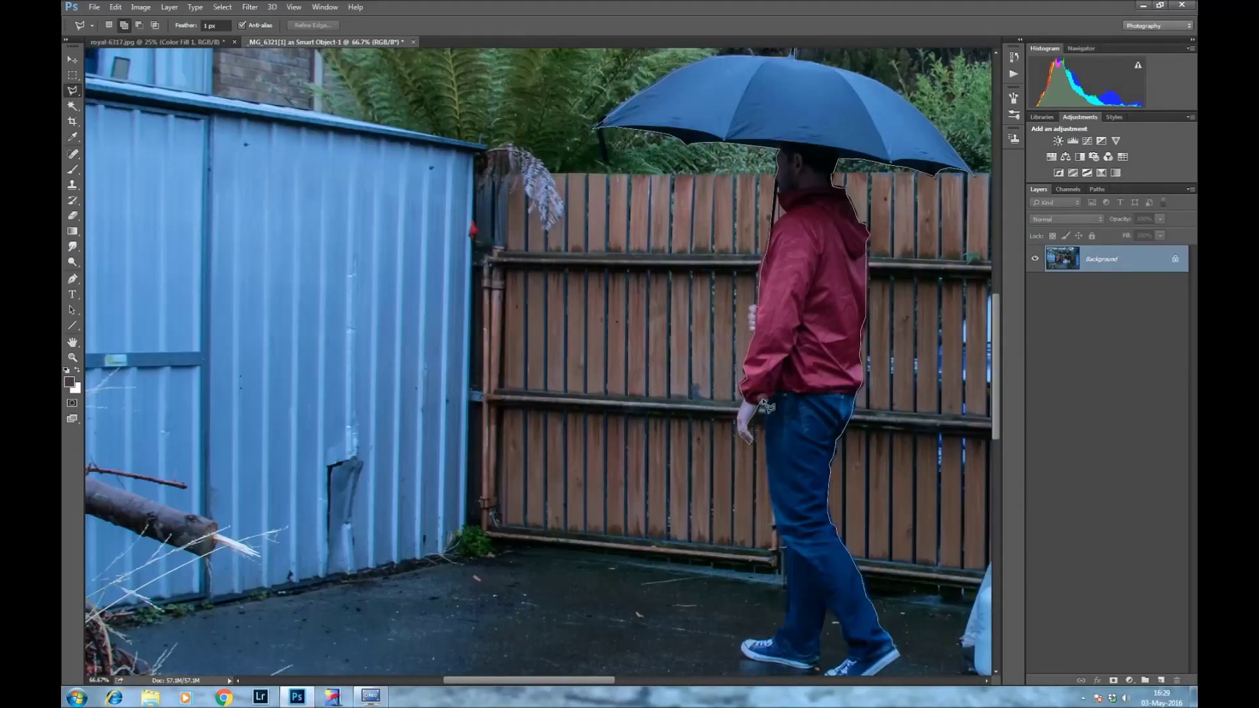
scroll(784, 539, down, 3)
click(761, 500)
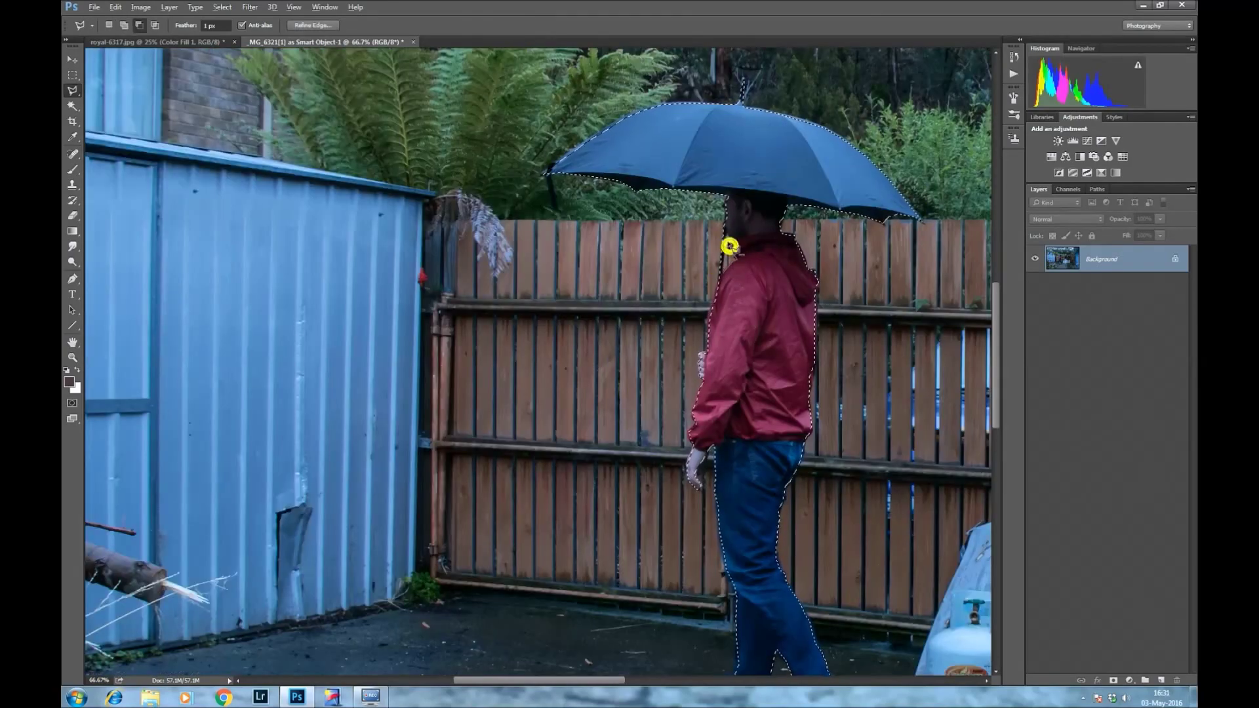
- Refine the man's selection edges with Smart Radius enabled
click(319, 27)
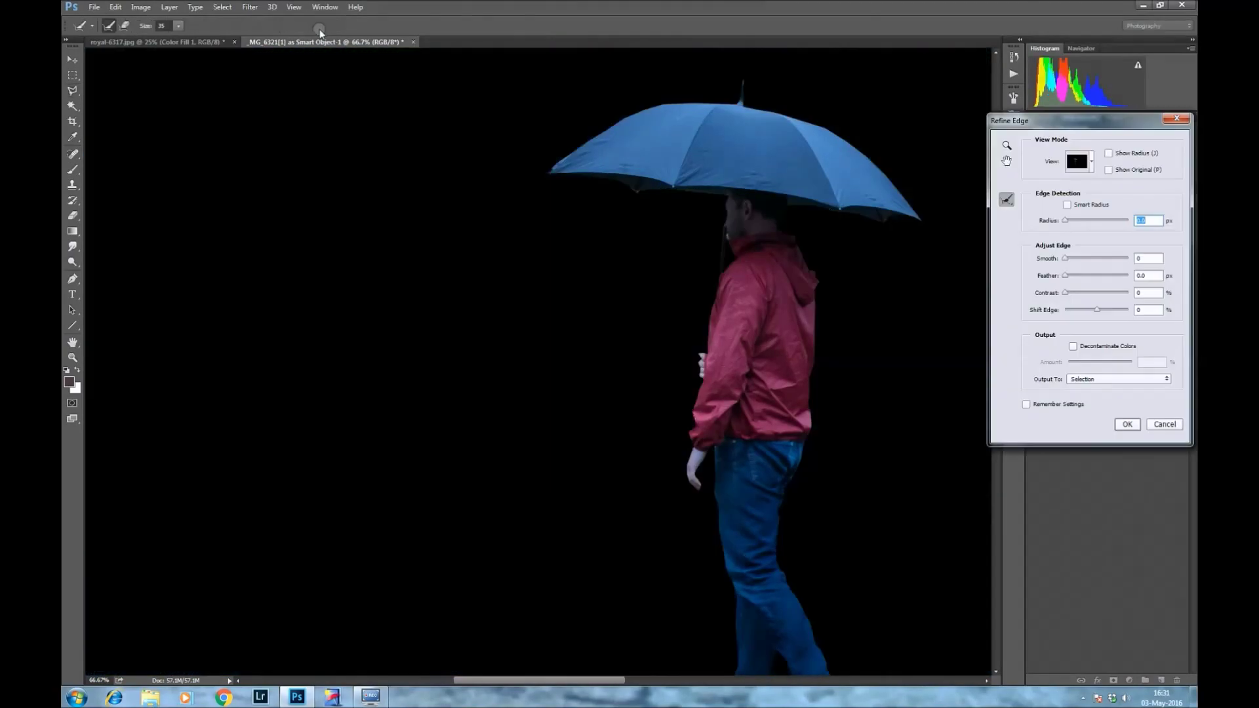
key(ctrl+minus)
click(1066, 205)
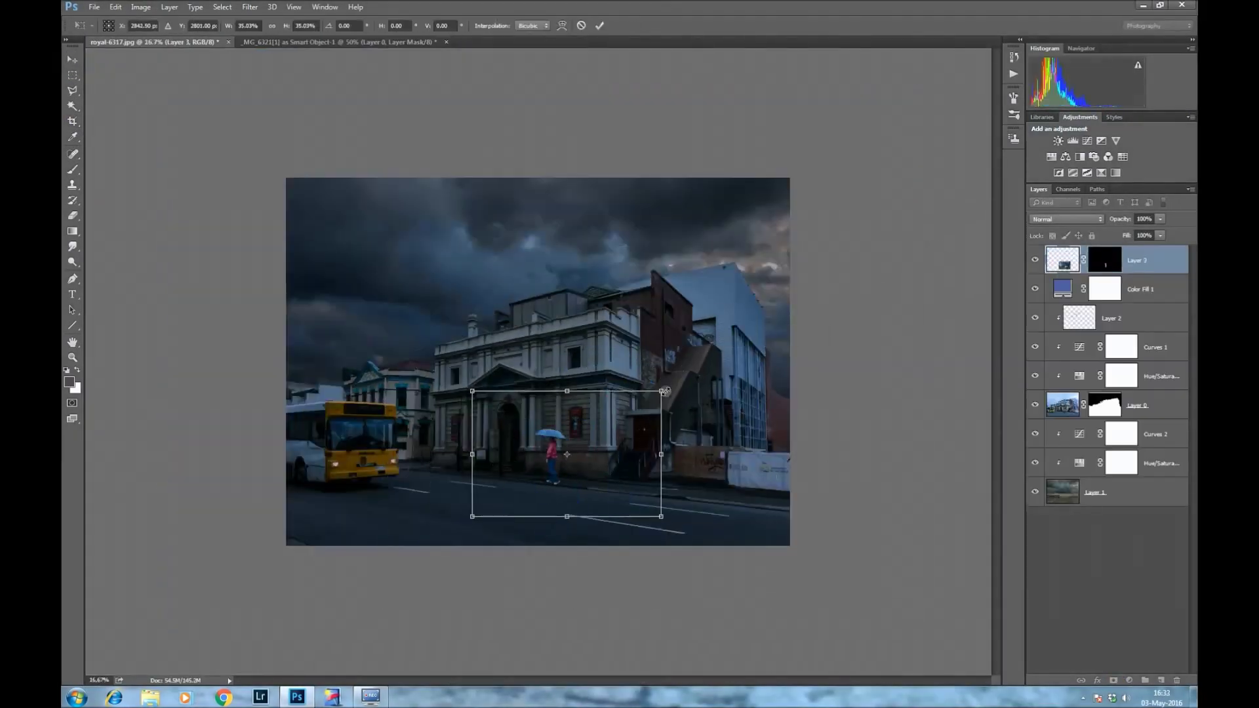
- Shrink the pasted man and place him on the pavement by the doorway
drag(663, 391, 777, 421)
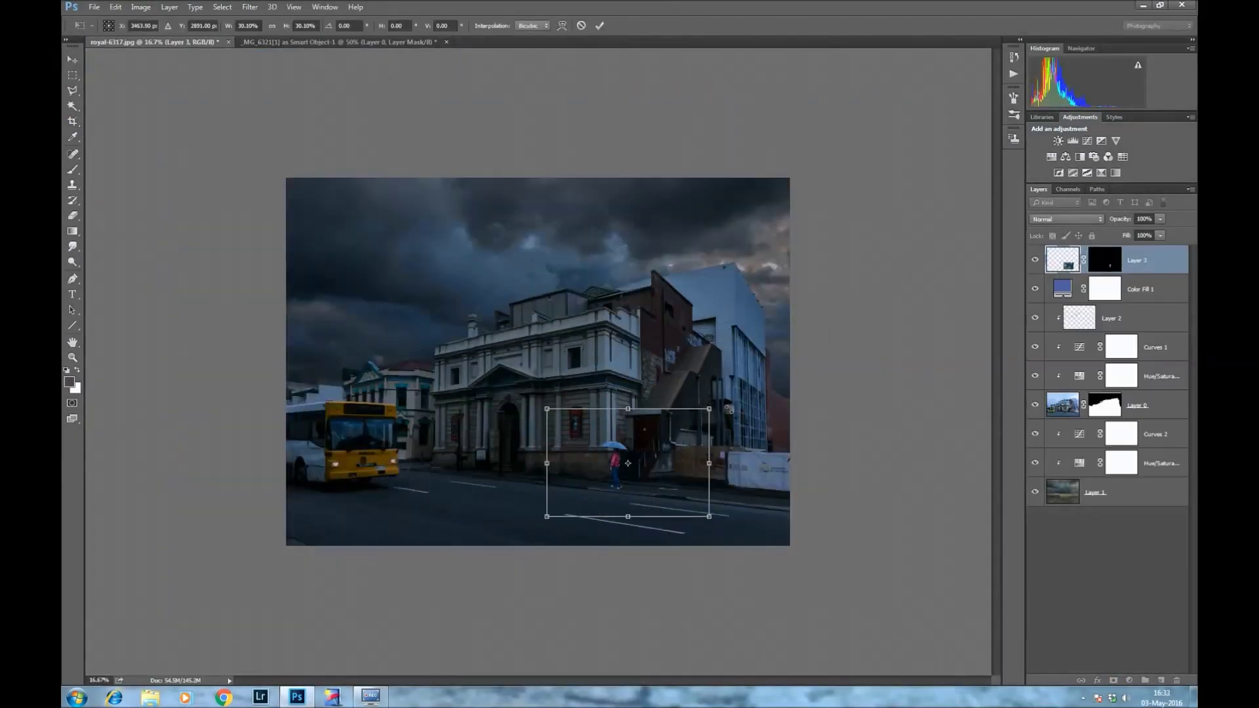
key(ctrl+plus)
drag(780, 525, 688, 515)
key(Return)
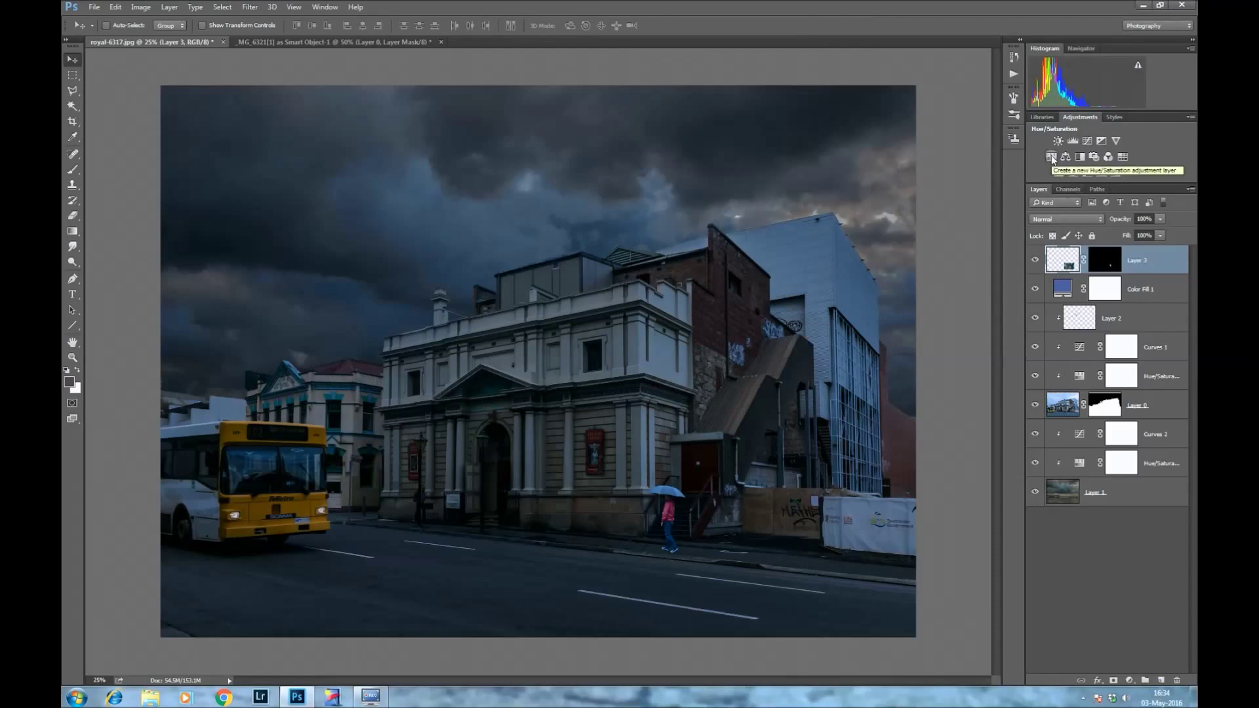
- Darken the man with Hue/Saturation and Curves, nudge him right, and set opacity 96%
click(1052, 159)
drag(930, 210, 915, 211)
click(1086, 141)
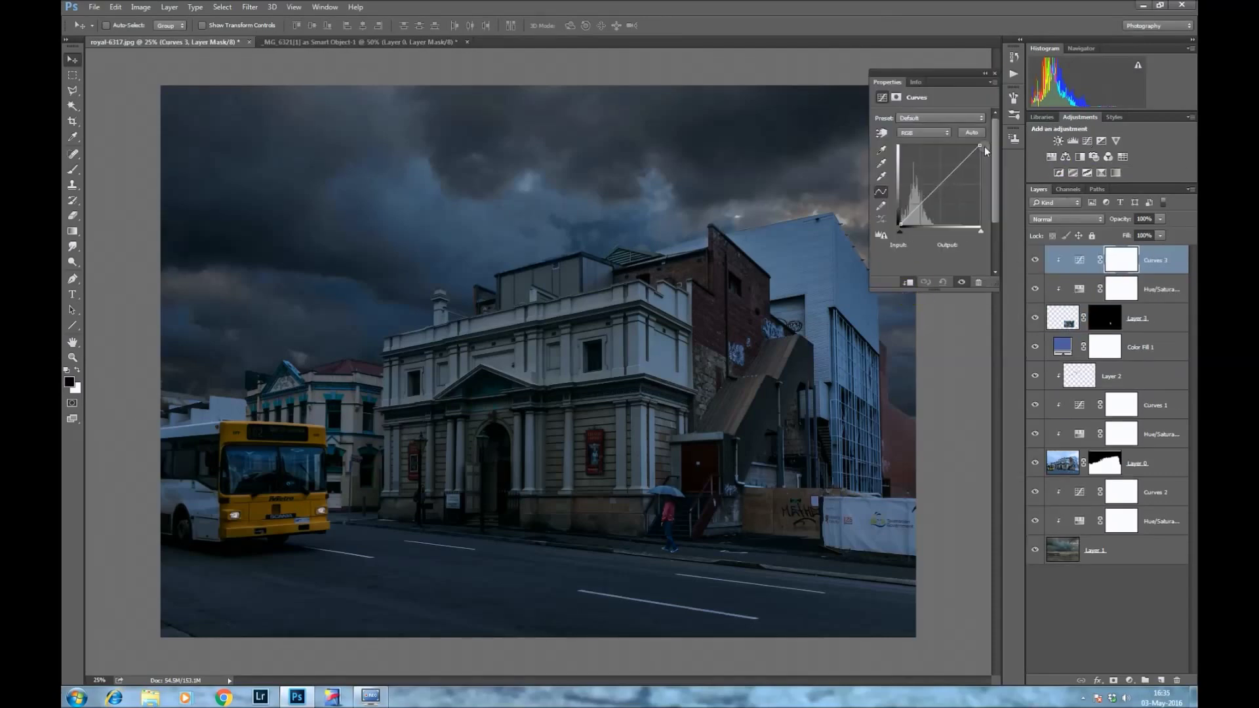
drag(670, 533, 713, 536)
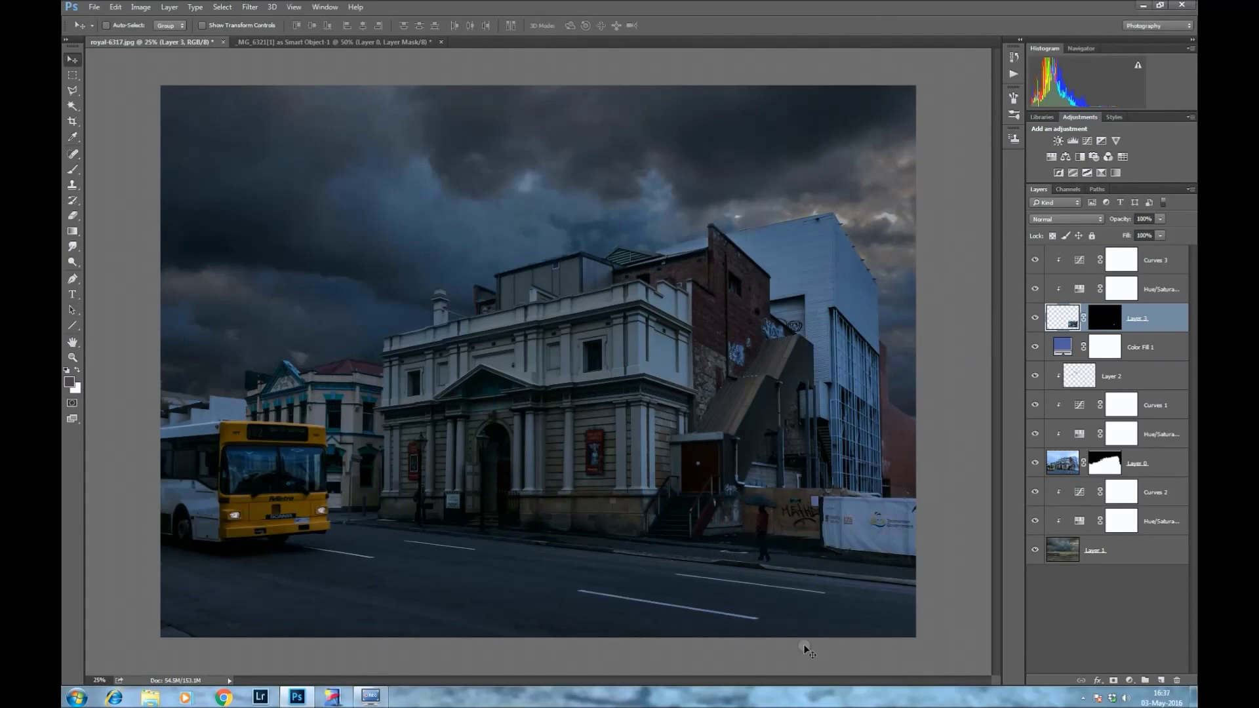
drag(1125, 221, 1121, 223)
- On a new layer, lasso the umbrella man's outline and fill it black
key(ctrl+plus)
key(ctrl+plus)
key(ctrl+plus)
scroll(930, 409, down, 5)
scroll(929, 409, right, 8)
key(l)
key(ctrl+shift+alt+n)
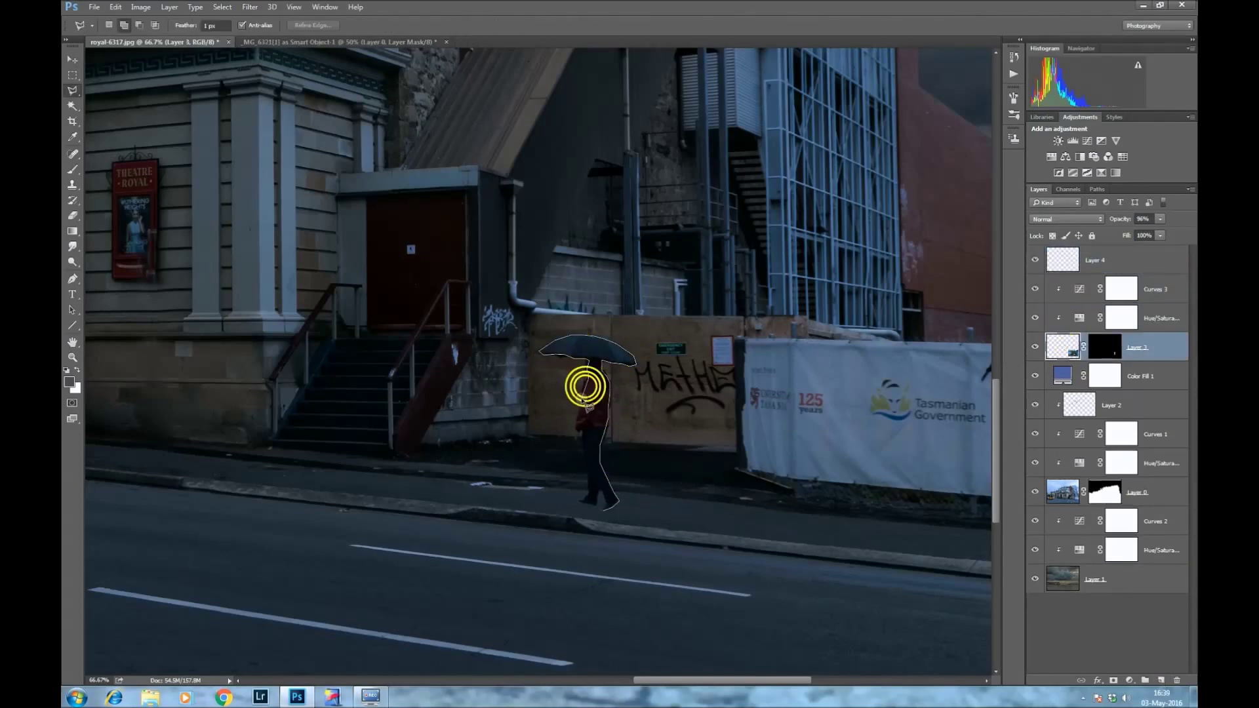
double_click(586, 388)
key(alt+shift+bracketright)
- Flip the black silhouette, move it below his feet, stretch it across the road, and distort it
key(alt+BackSpace)
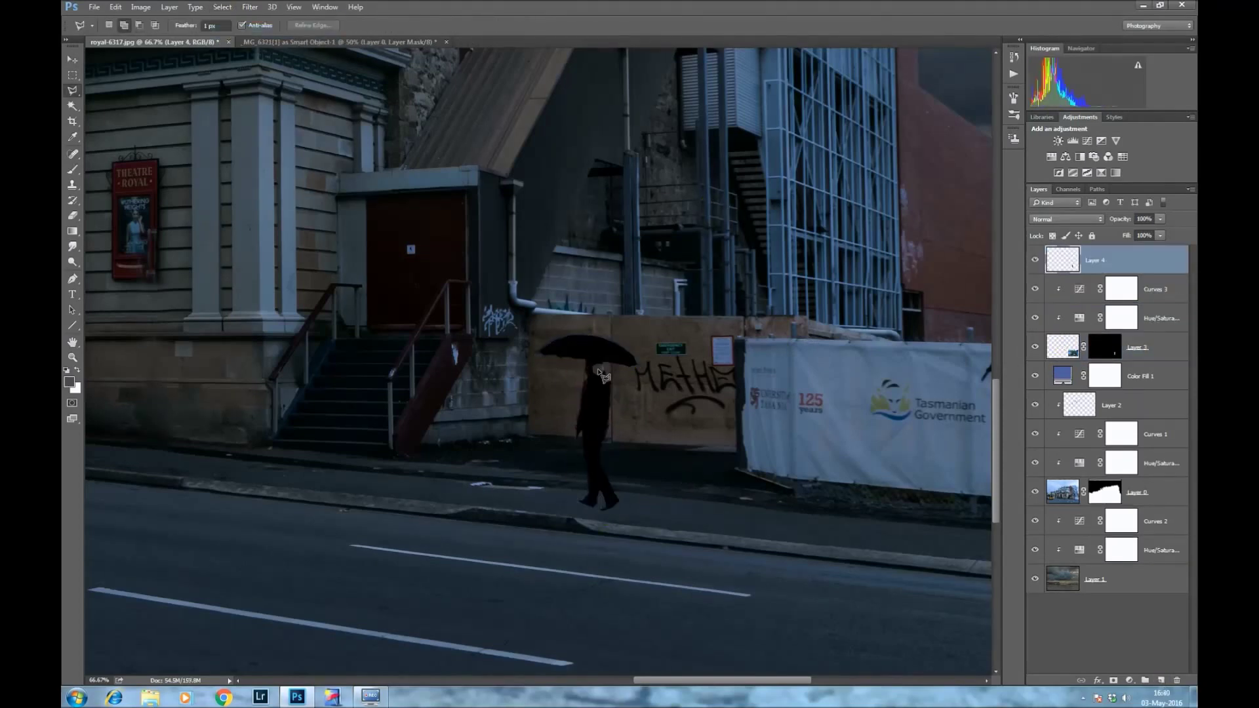
key(ctrl+t)
drag(632, 359, 655, 590)
key(ctrl+minus)
key(ctrl+minus)
key(ctrl+minus)
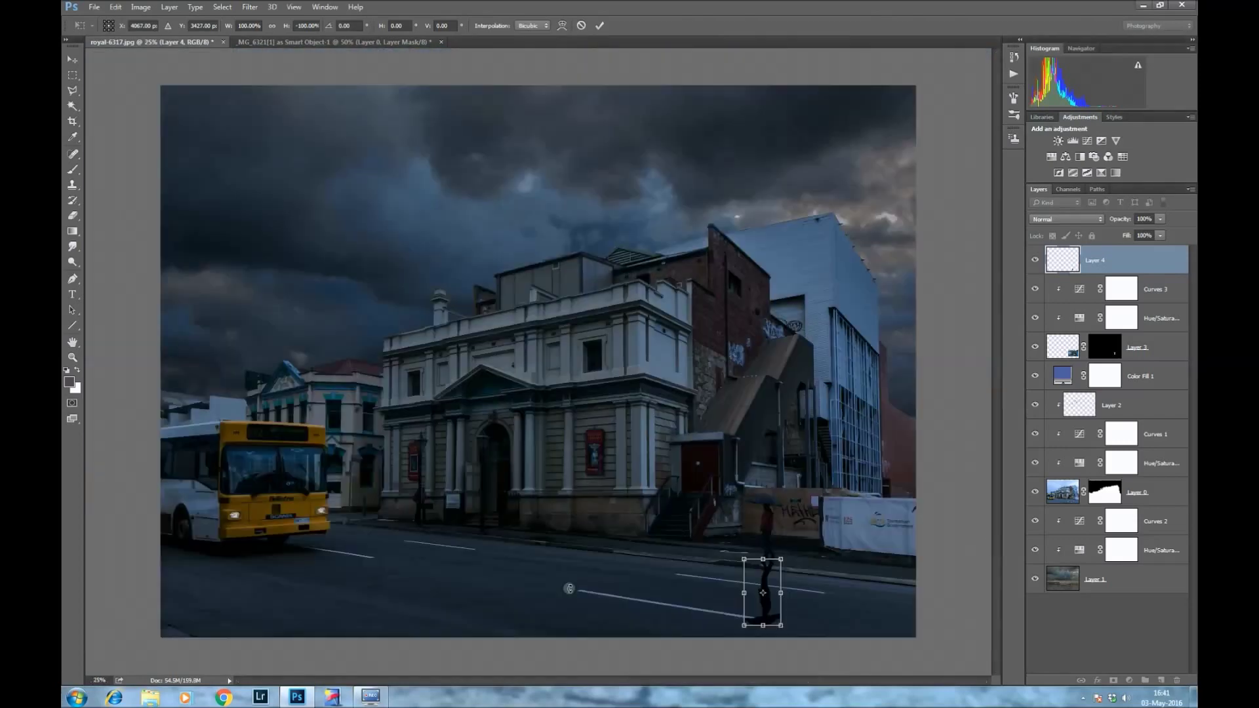
drag(781, 623, 875, 580)
key(Return)
key(ctrl+plus)
key(ctrl+plus)
key(ctrl+t)
drag(795, 590, 816, 552)
- Distort and warp the shadow so it slants along the kerb
right_click(663, 334)
click(694, 445)
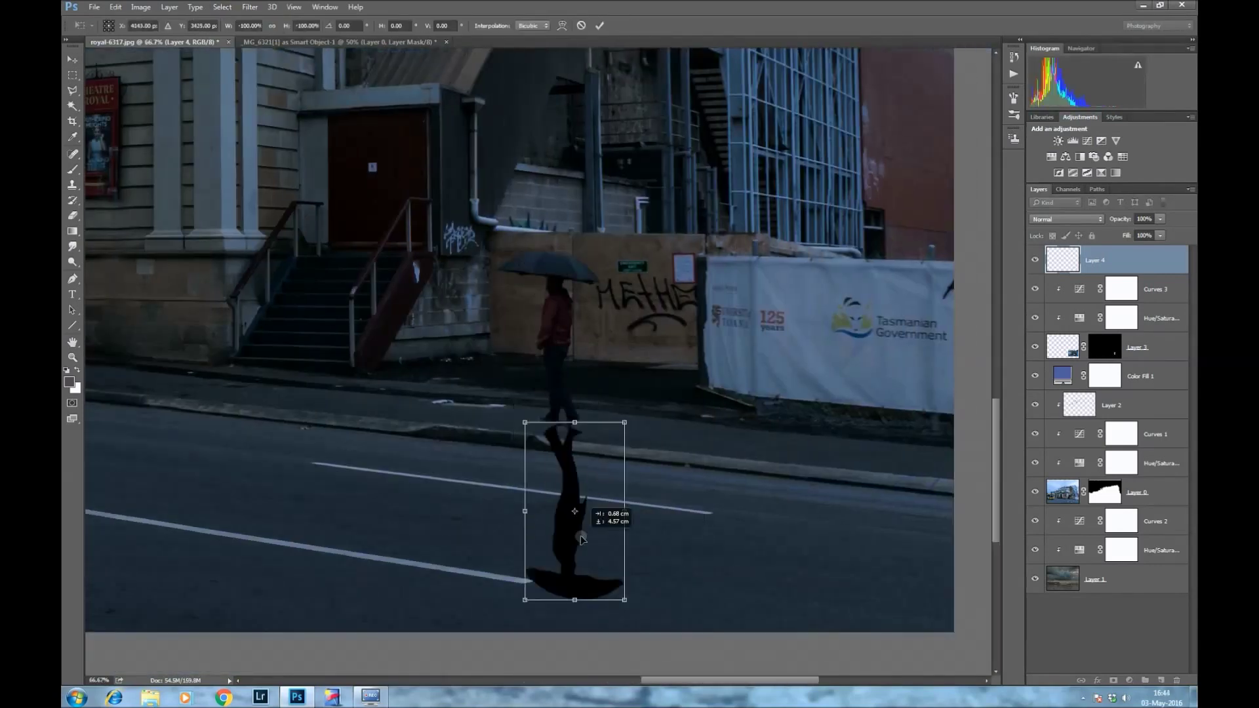
right_click(538, 530)
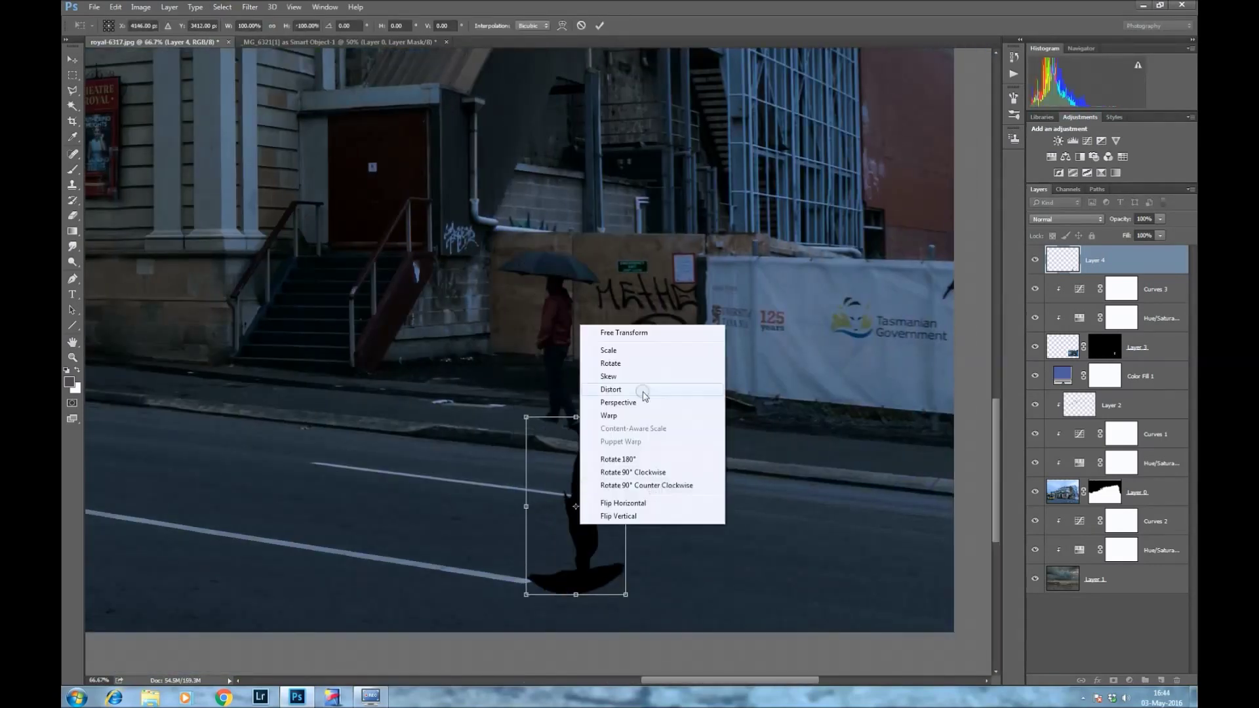
click(641, 393)
mouse_move(575, 599)
mouse_down()
mouse_move(708, 593)
mouse_move(662, 547)
mouse_up()
right_click(646, 490)
click(659, 567)
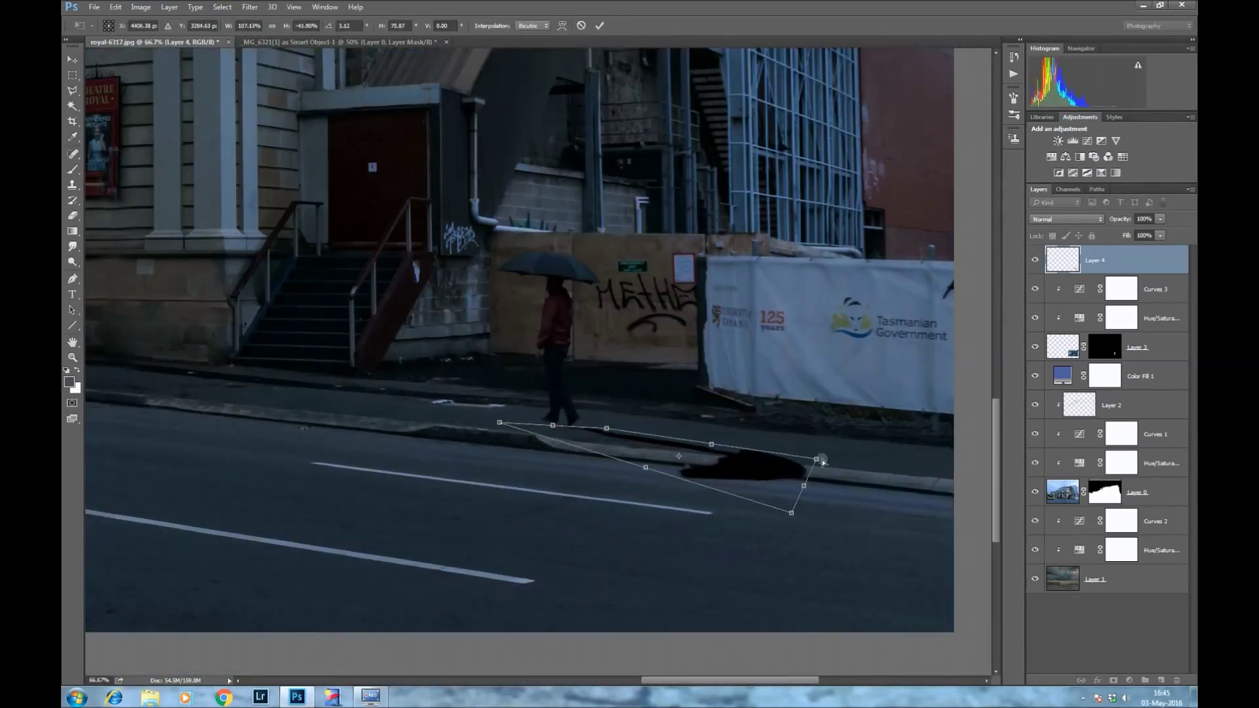
drag(499, 423, 448, 438)
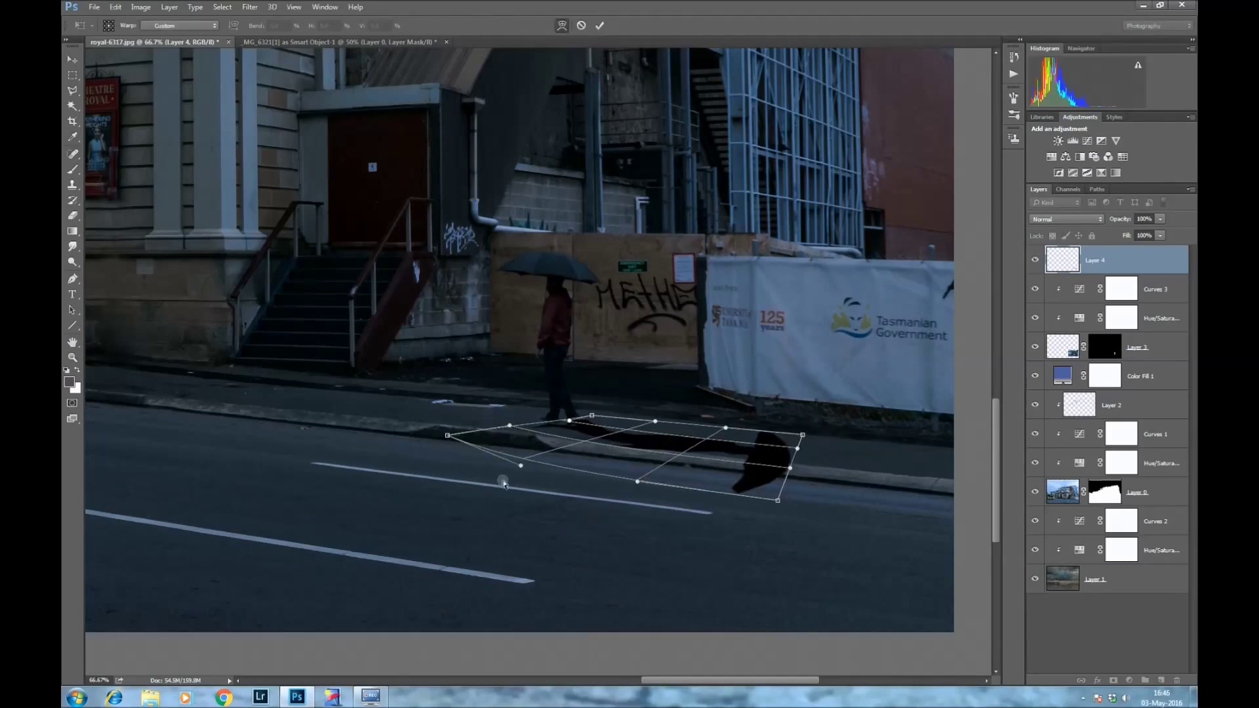
key(Return)
- Gaussian-blur the shadow and erase parts of it so it fades into the street
key(e)
click(71, 168)
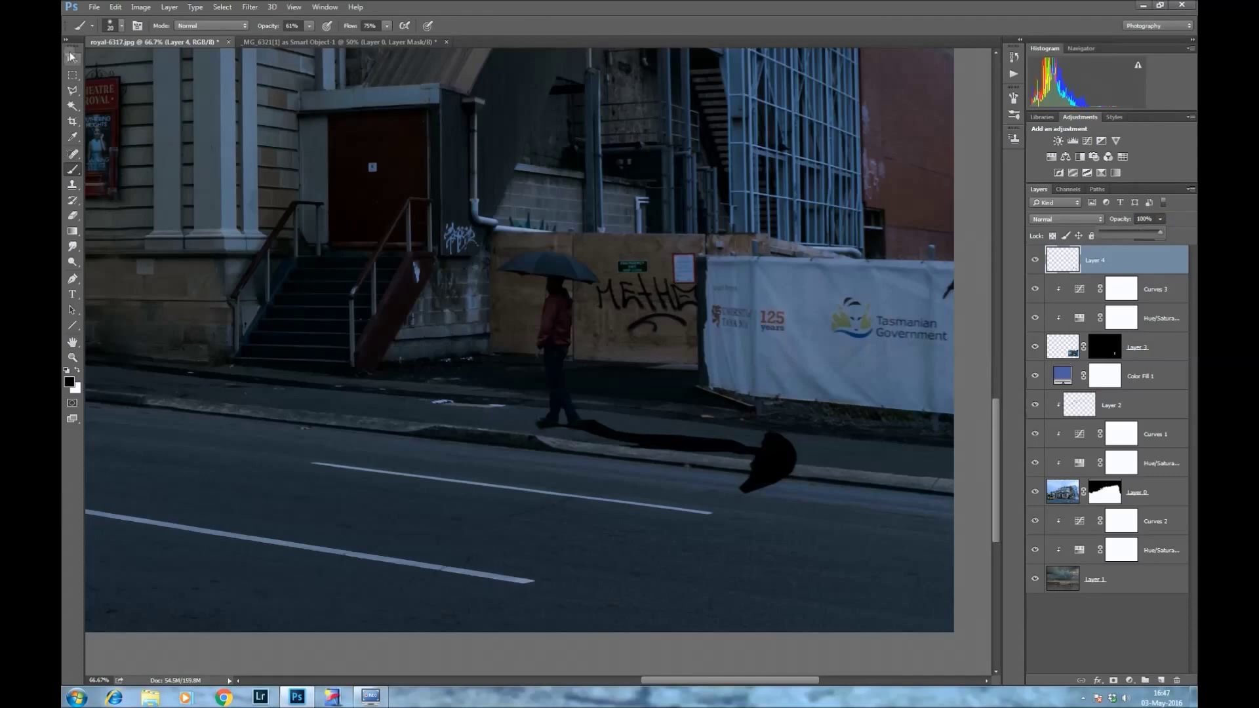
click(250, 7)
key(Return)
key(v)
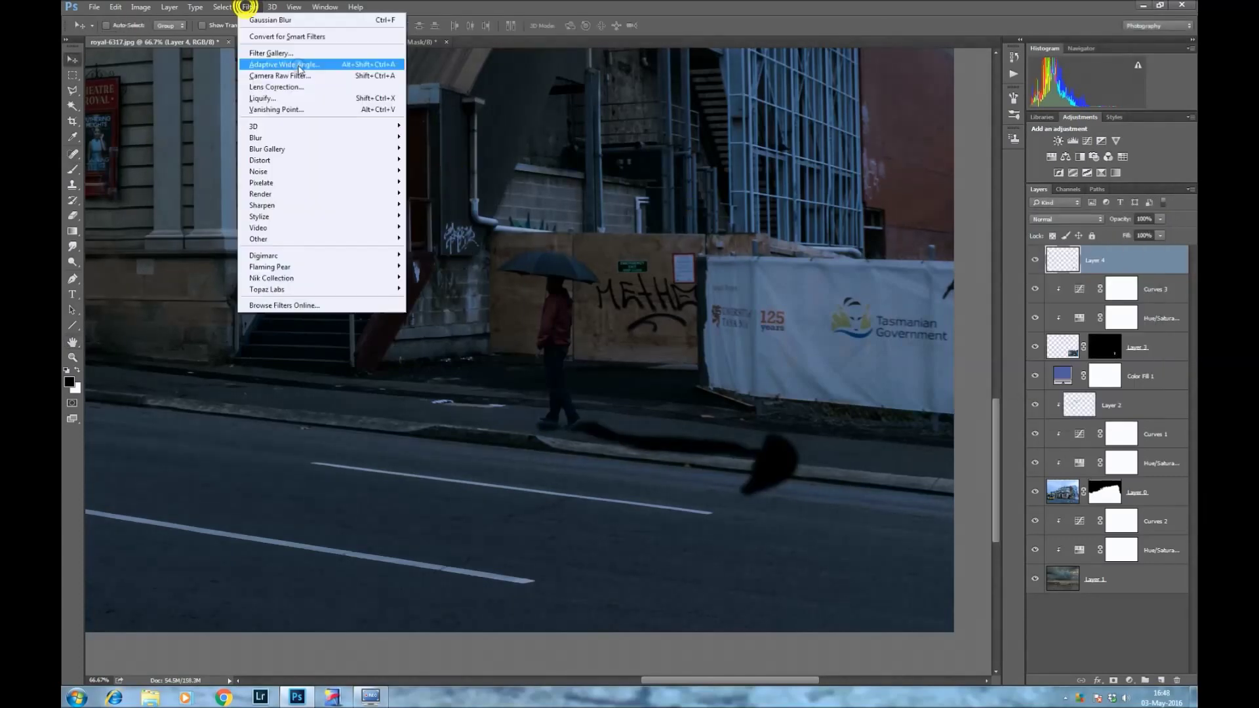
key(e)
scroll(684, 370, up, 3)
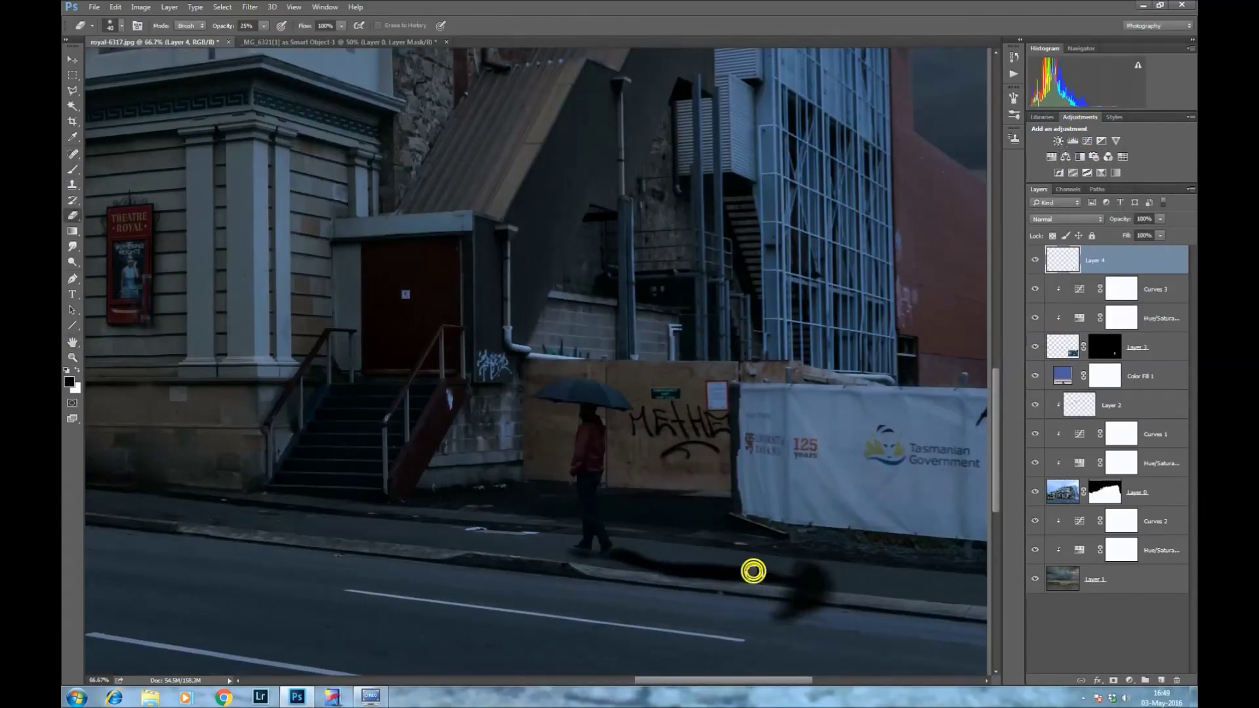
key(ctrl+0)
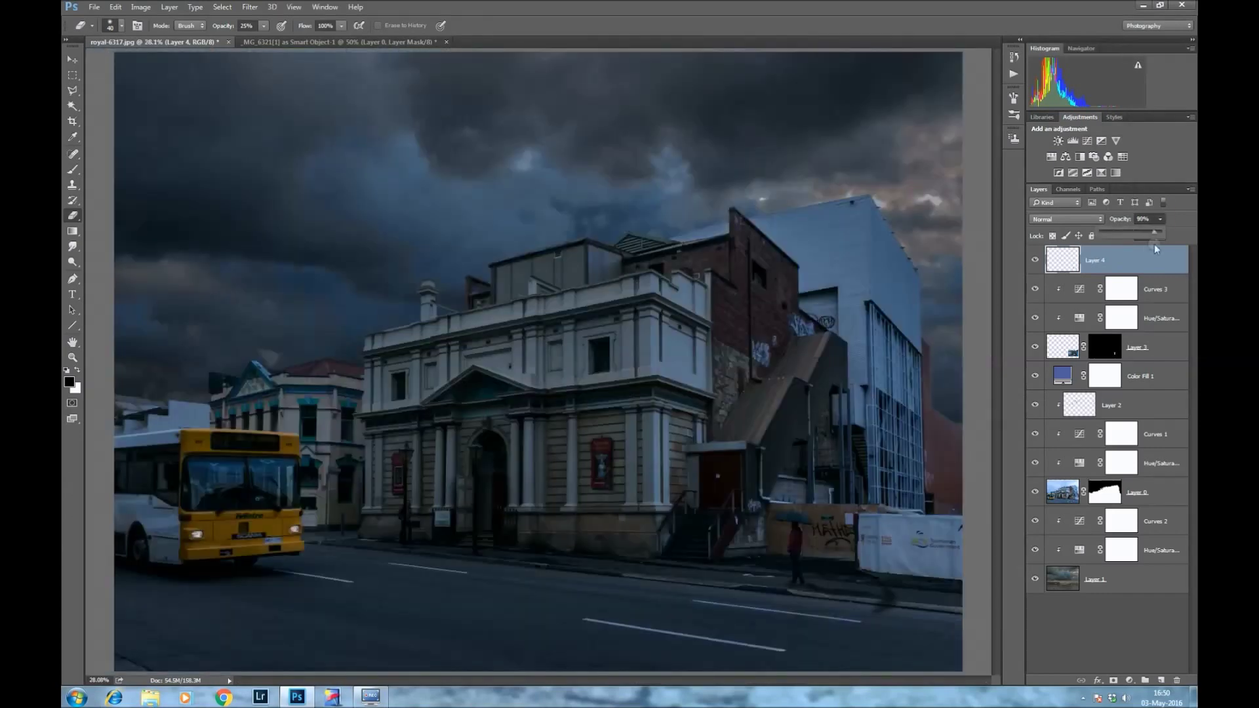
- Darken the scene with a Curves adjustment and paint white glows on the bus headlights
click(1087, 140)
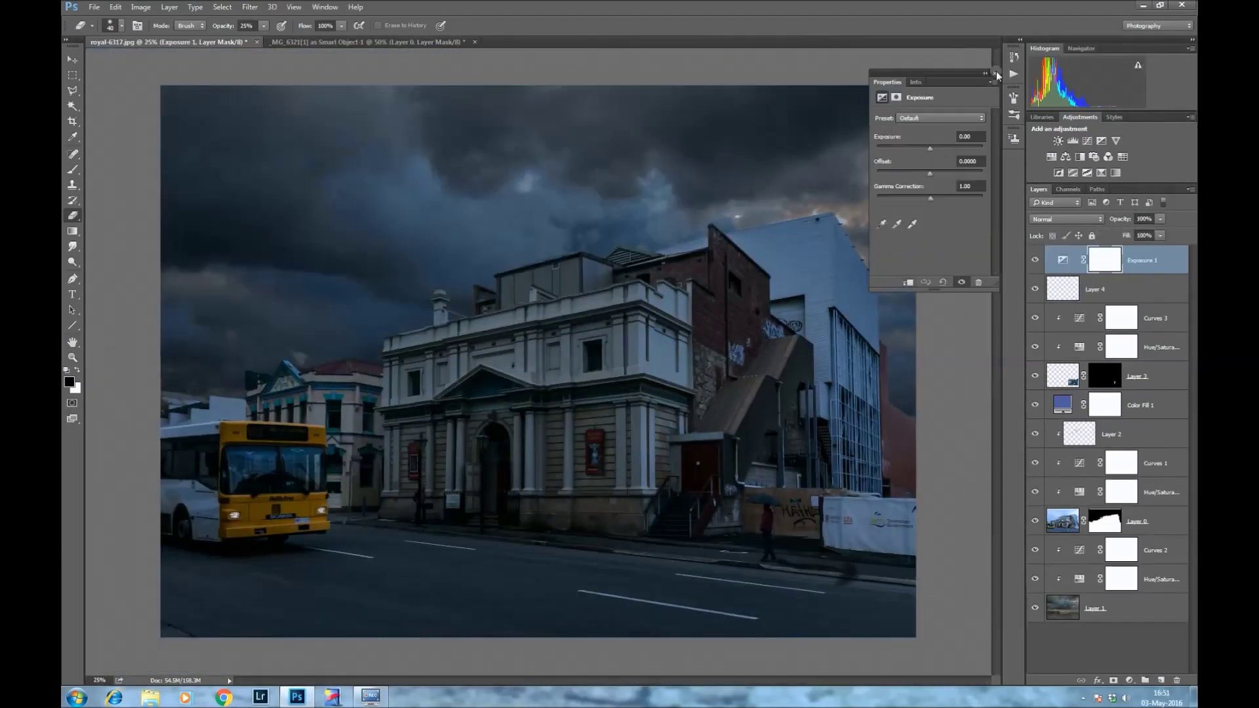
drag(944, 181, 944, 188)
key(ctrl+shift+alt+n)
key(b)
click(69, 381)
click(1081, 107)
click(322, 510)
- Paint glows for the two doorway lamps on new layers, lowering opacity to about 71%
key(ctrl+shift+alt+n)
key(bracketleft)
key(bracketleft)
key(bracketleft)
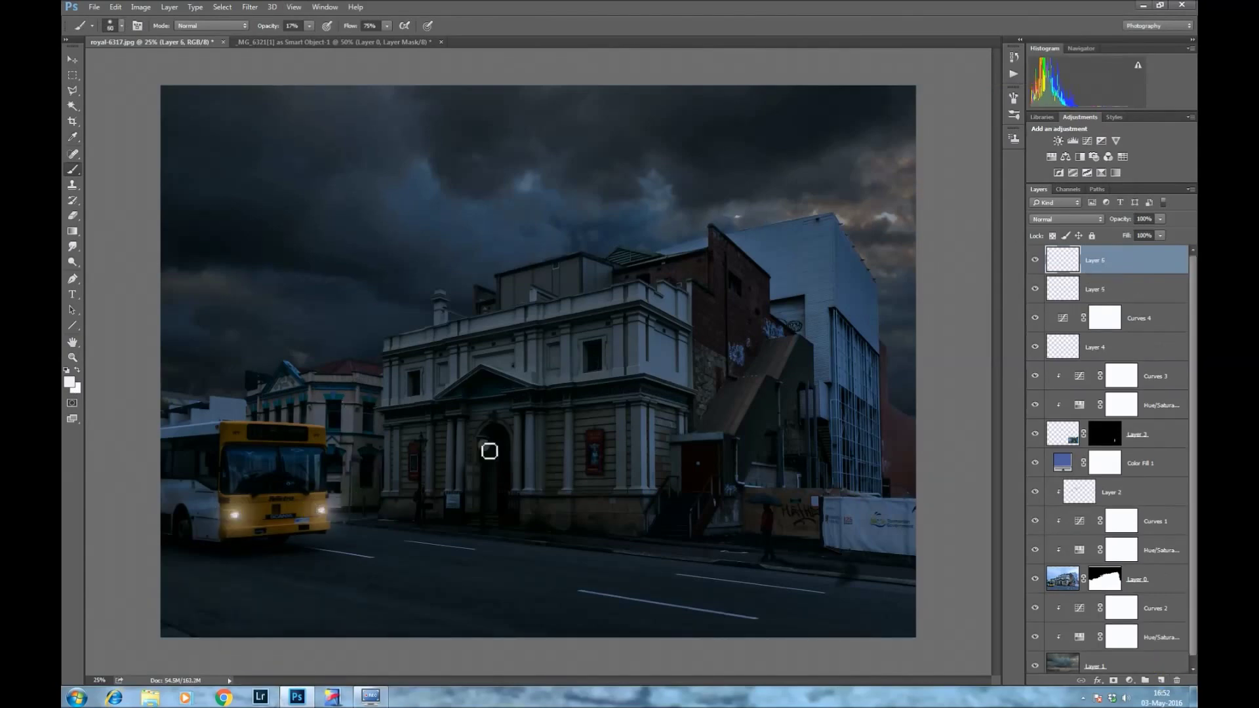
click(423, 445)
drag(1159, 218, 1150, 233)
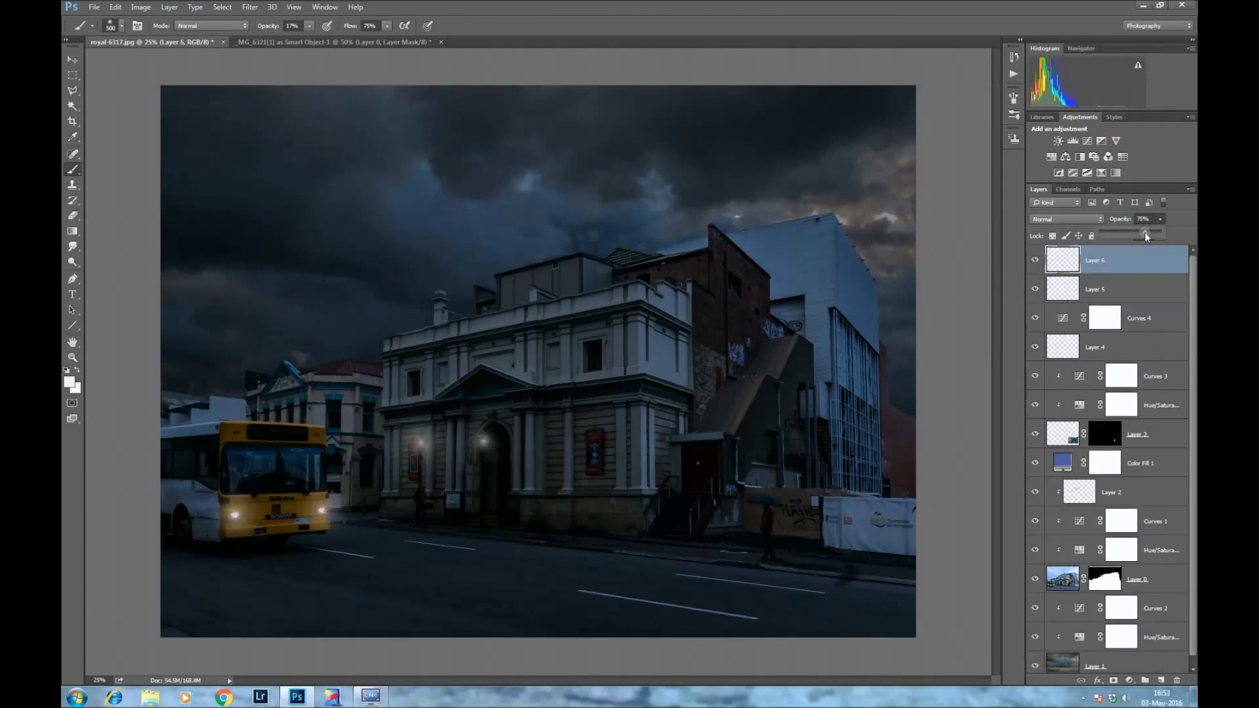
key(ctrl+shift+alt+n)
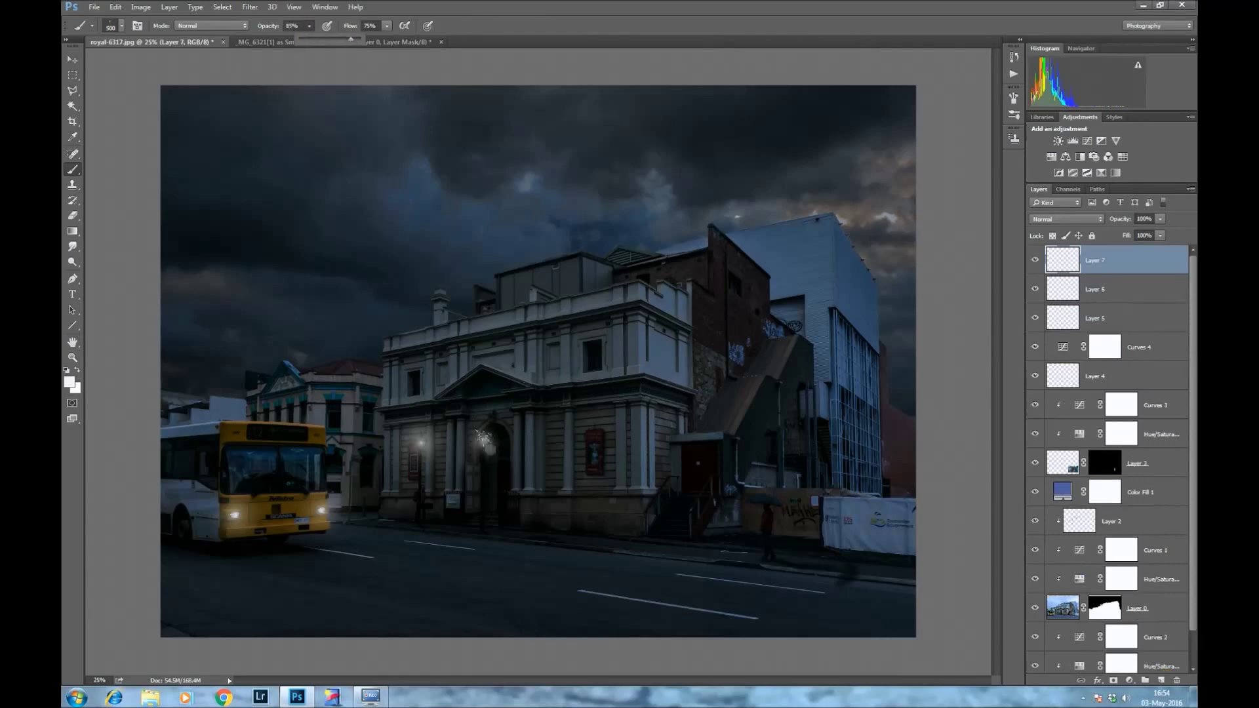
drag(1159, 218, 1142, 234)
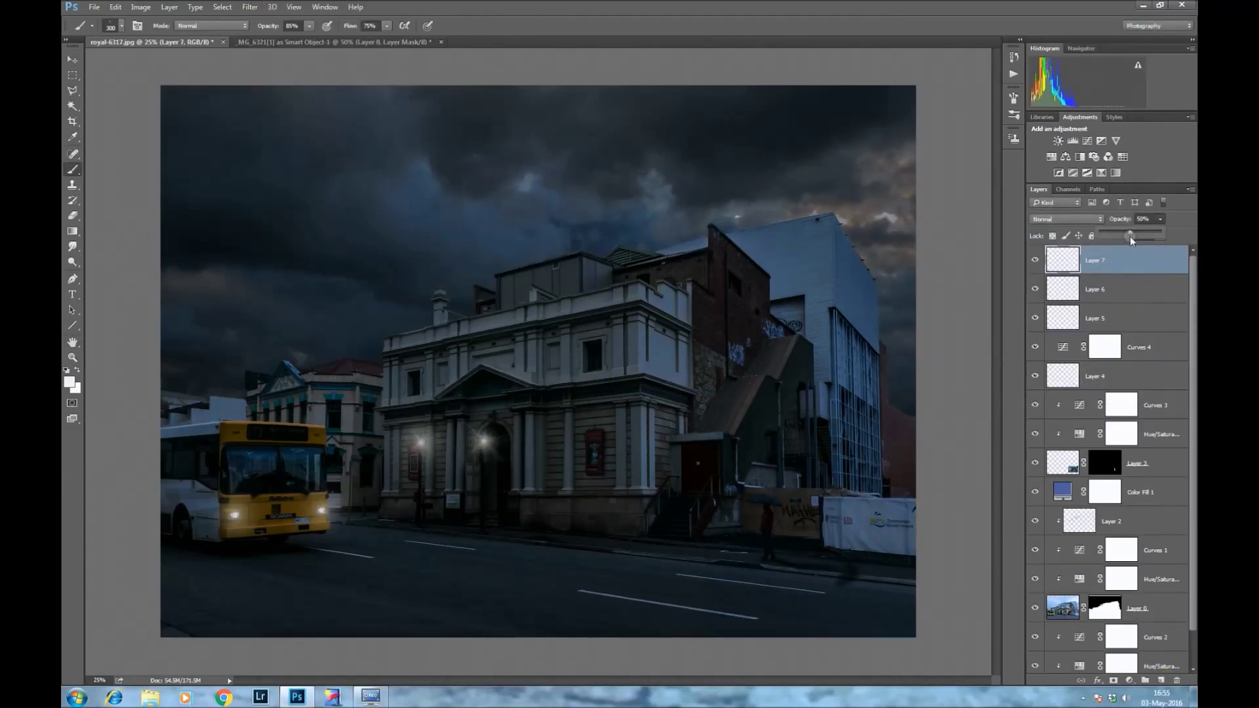
key(ctrl+shift+alt+n)
- Select the road area and paint smoke over it with a smoke brush at 15% opacity
key(l)
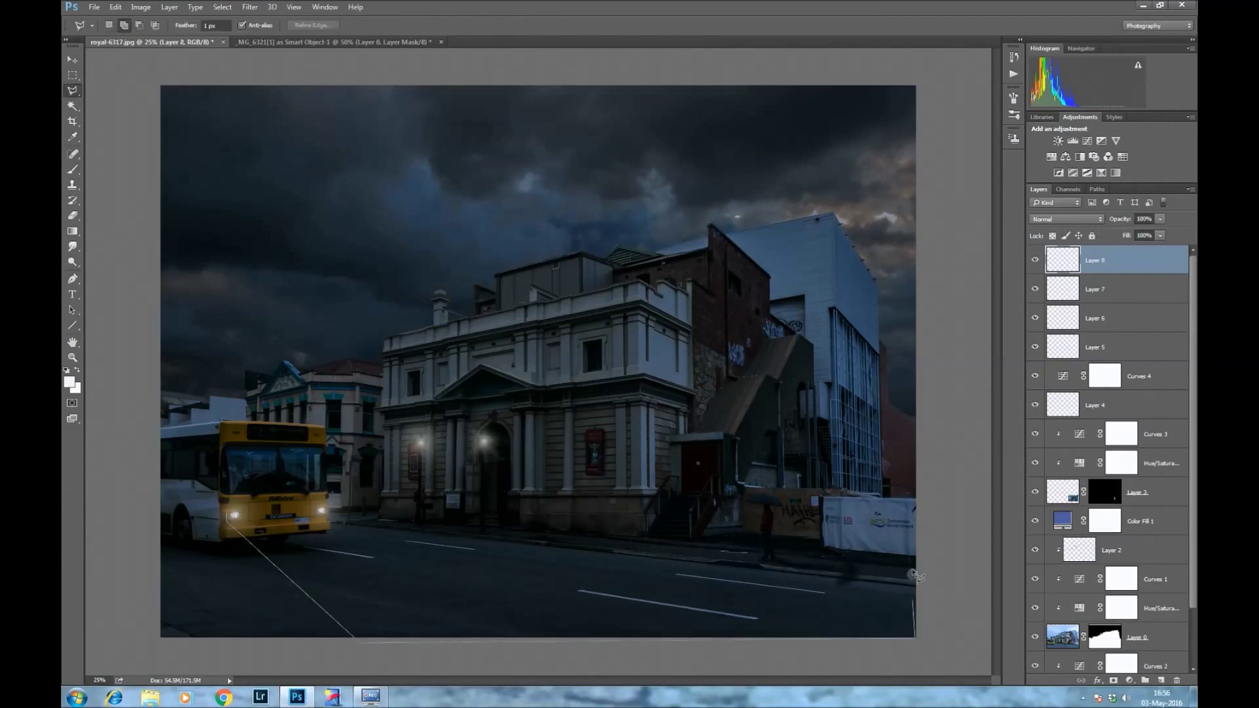
double_click(322, 504)
key(b)
click(110, 25)
scroll(196, 328, down, 5)
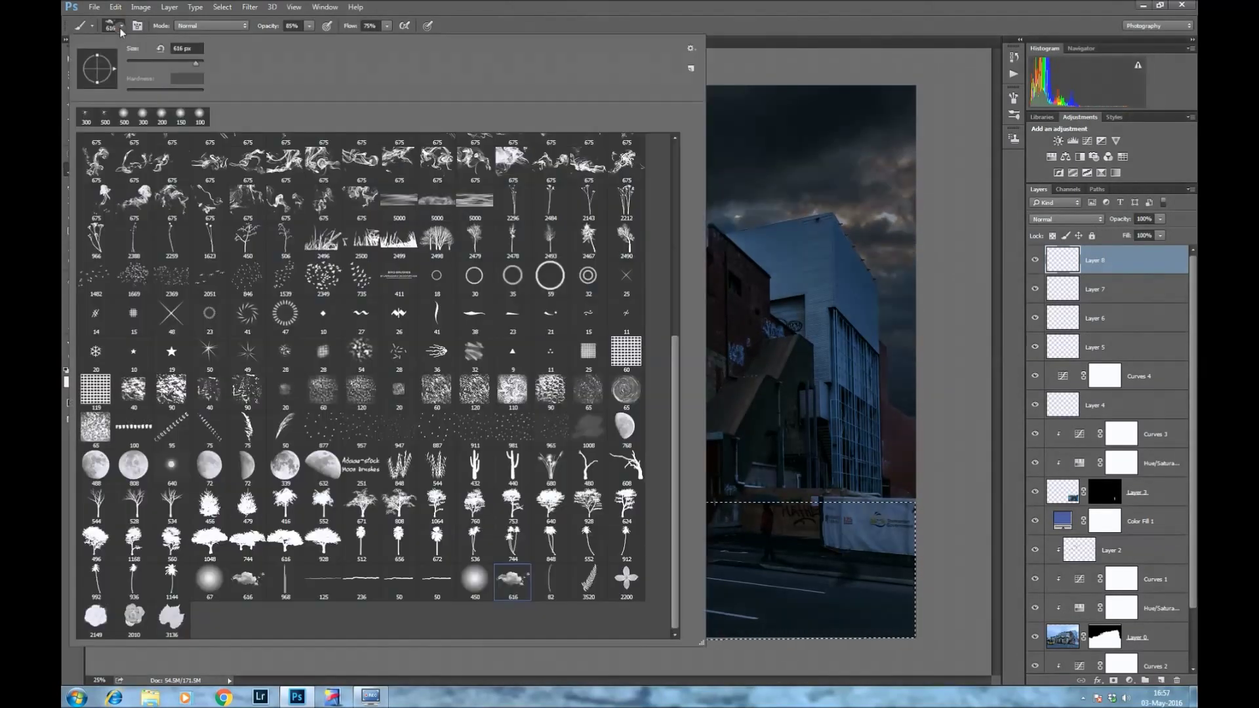
drag(309, 25, 266, 41)
mouse_move(263, 531)
mouse_down()
mouse_move(367, 538)
mouse_move(424, 520)
mouse_up()
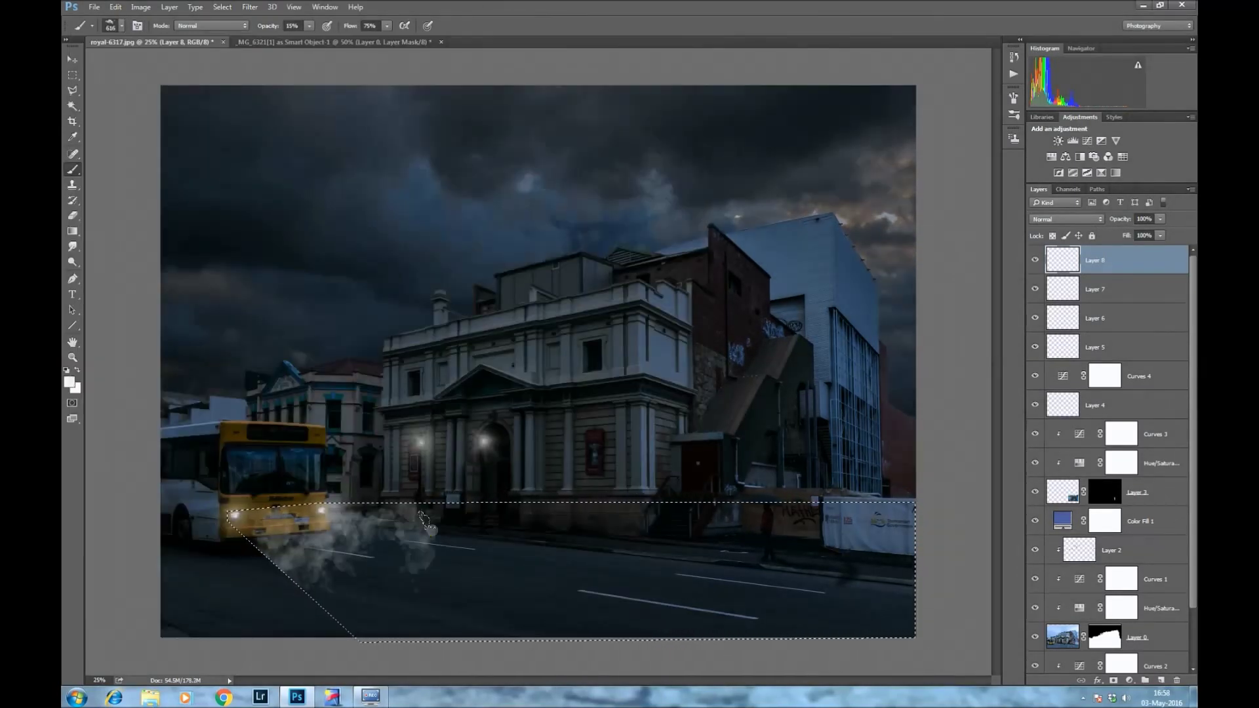
mouse_move(425, 520)
mouse_down()
mouse_move(694, 640)
mouse_move(248, 501)
mouse_up()
click(248, 502)
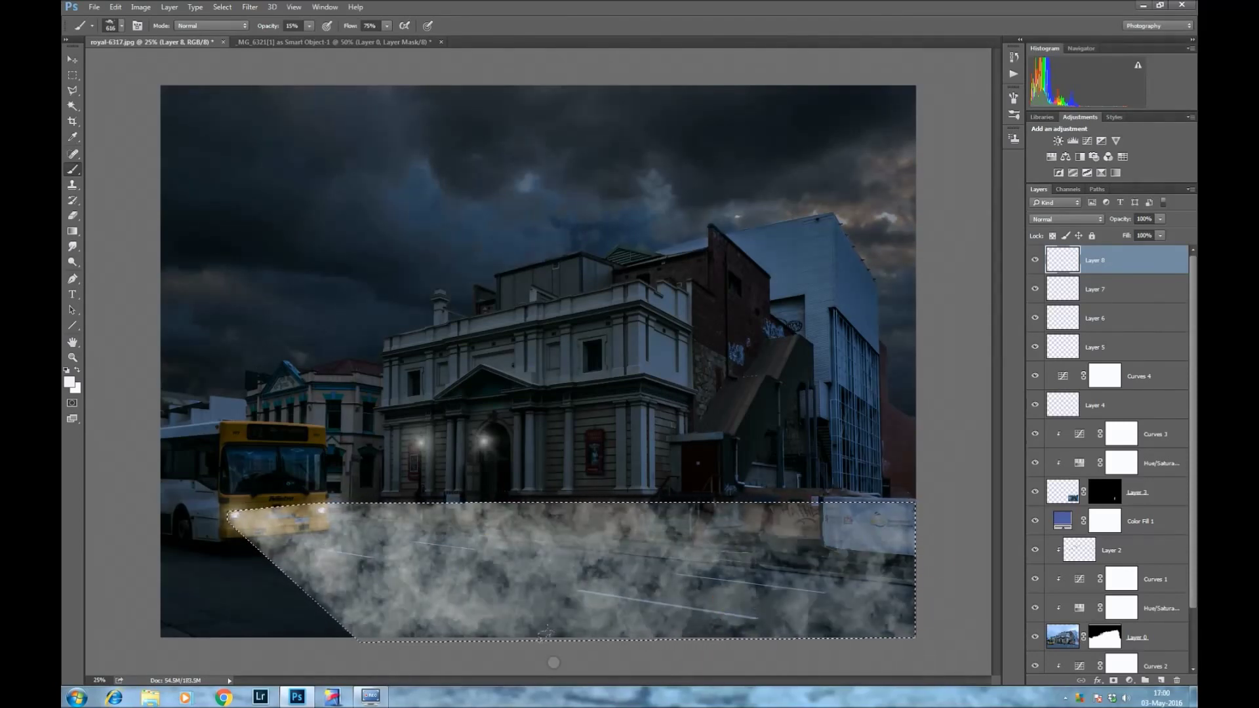
- Set the fog layer to Soft Light blending and bring up Gaussian Blur for it
key(shift+alt+f)
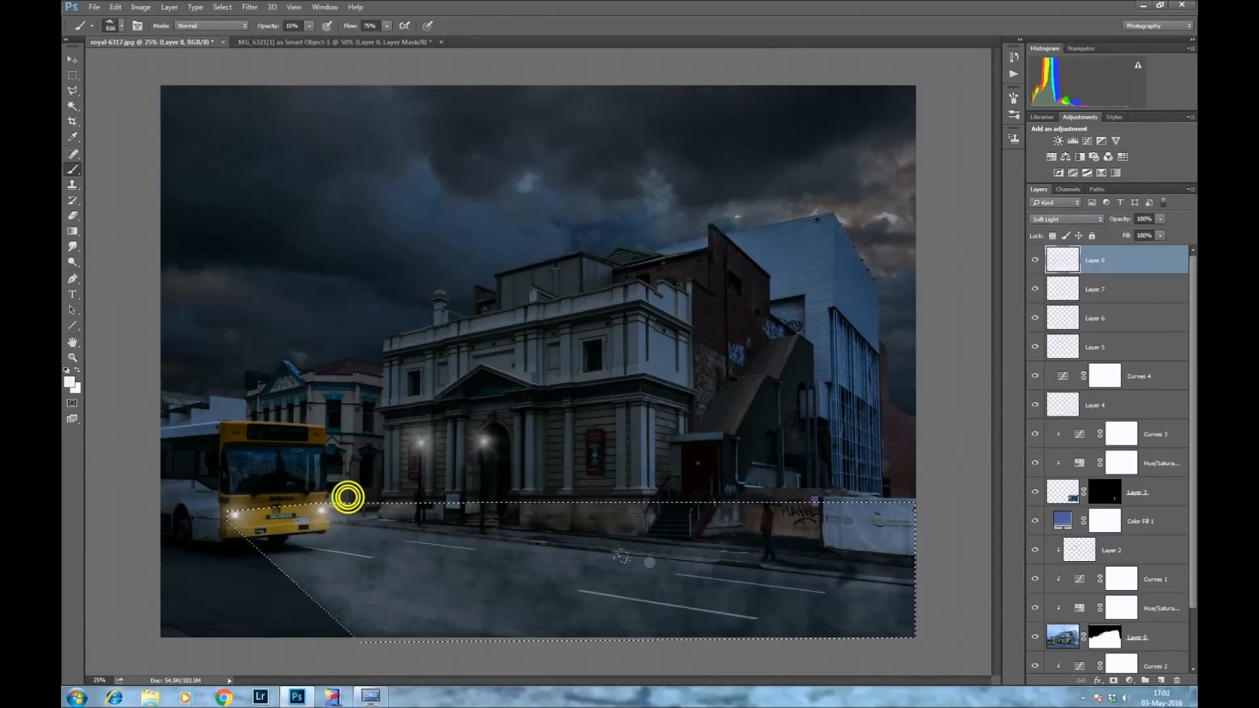
click(250, 7)
click(276, 43)
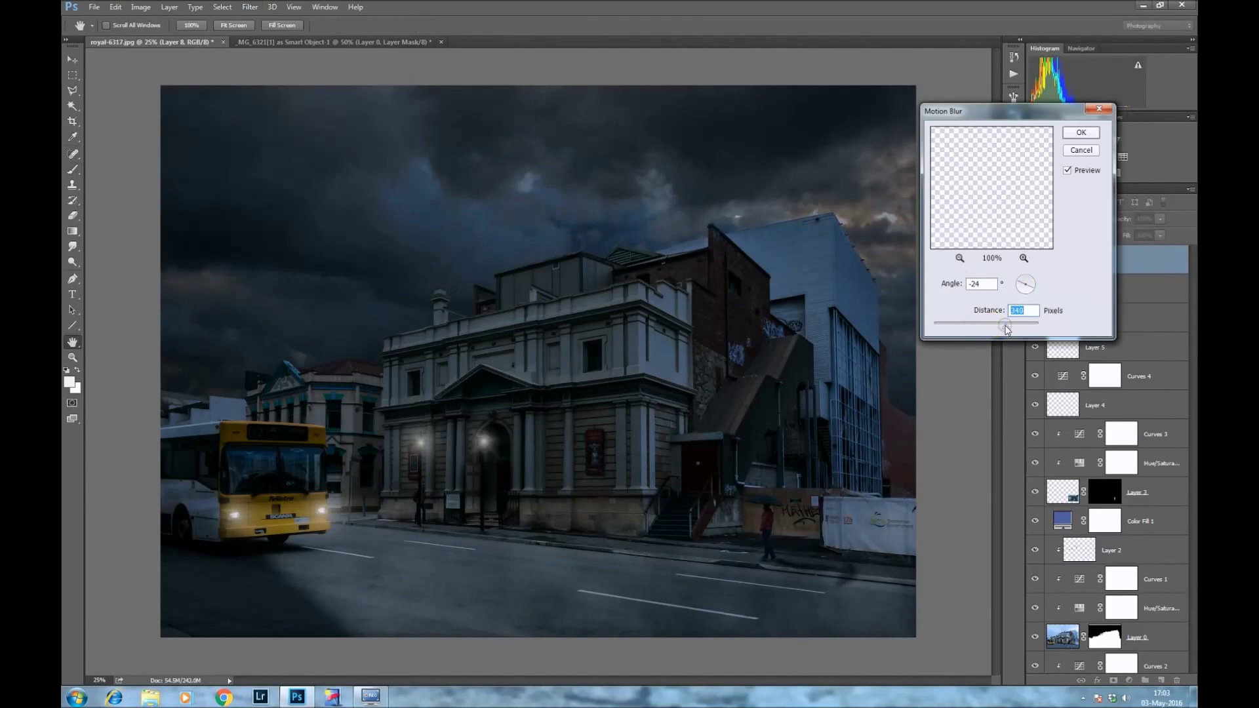
- Apply the fog blur, group Layers 5–8 into Group 1, and add empty Layer 9 on top
click(1074, 134)
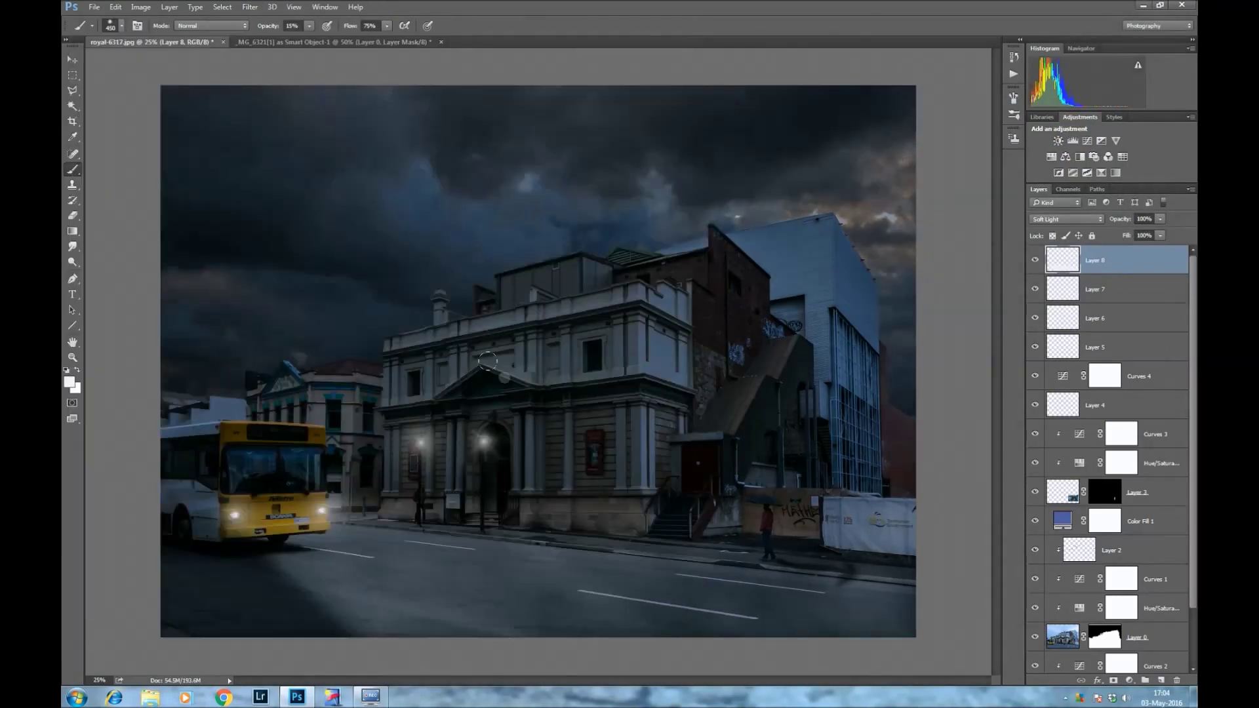
shift+click(1150, 347)
key(ctrl+g)
click(1160, 680)
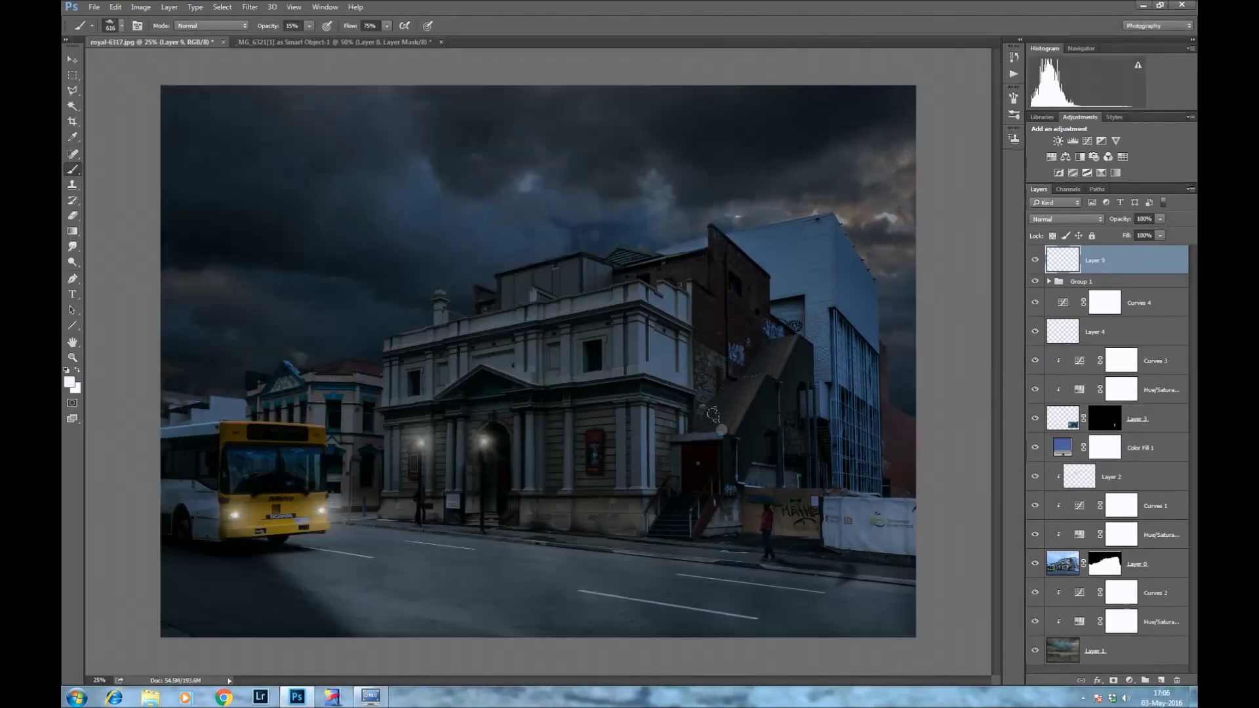
- Brush smoke fog across the bus, street and buildings, then soften it with Gaussian Blur
drag(253, 425, 520, 266)
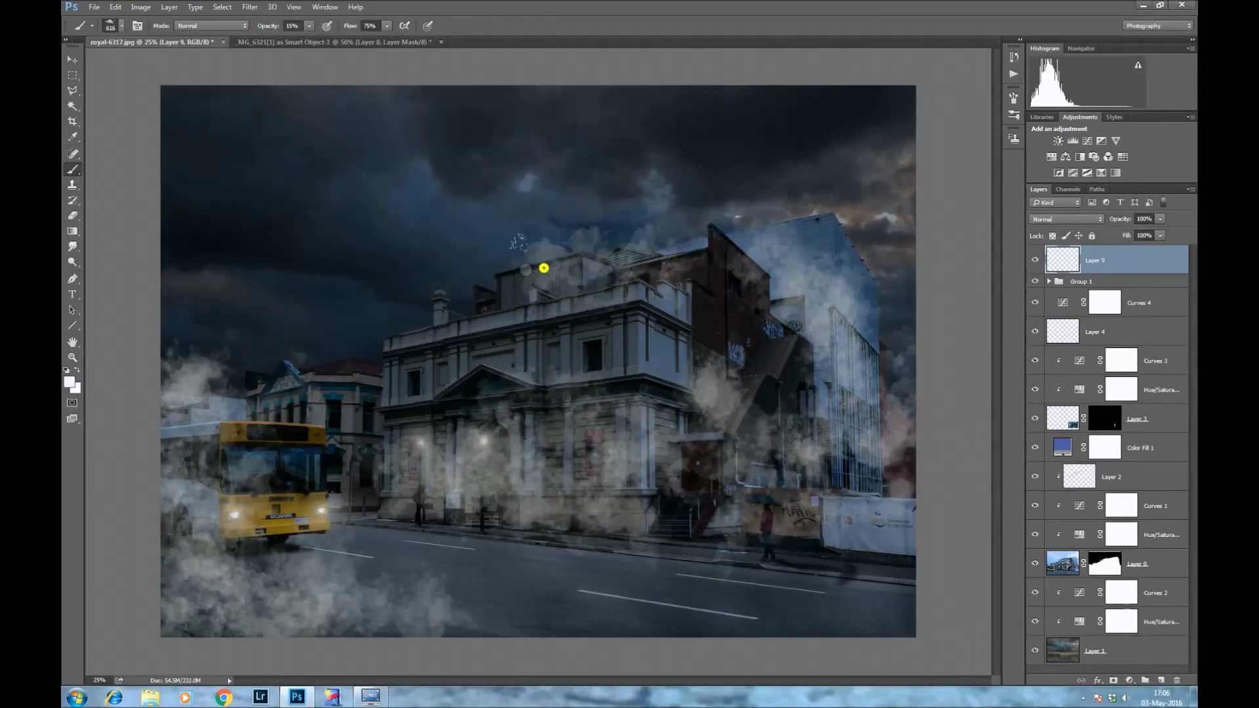
drag(423, 432, 675, 519)
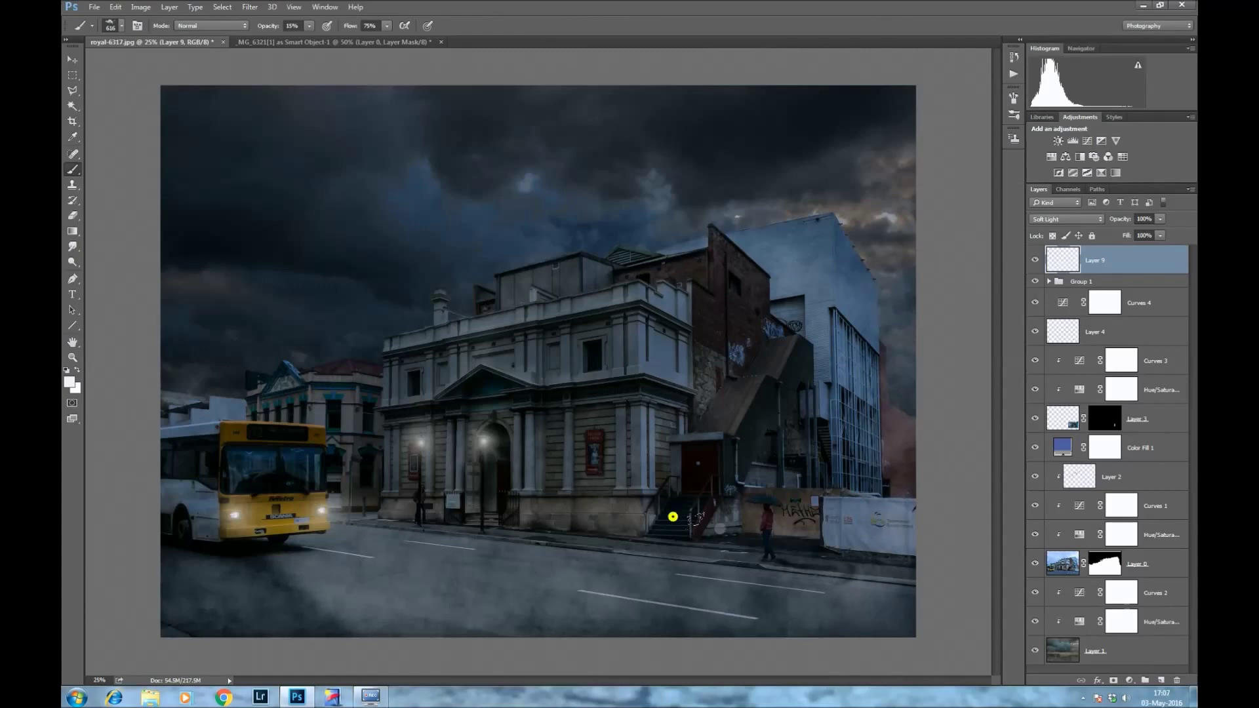
click(250, 7)
click(406, 204)
click(1124, 247)
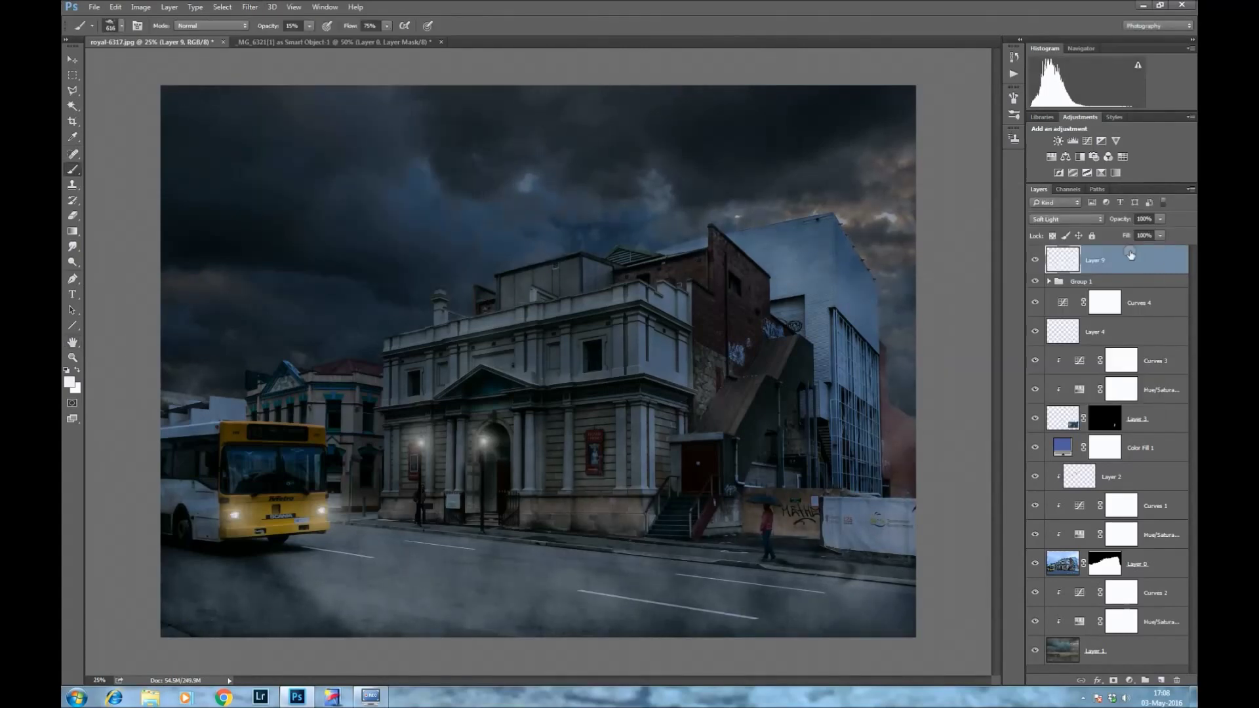
- Add two new empty layers for more fog and reapply the Gaussian Blur
key(ctrl+shift+alt+n)
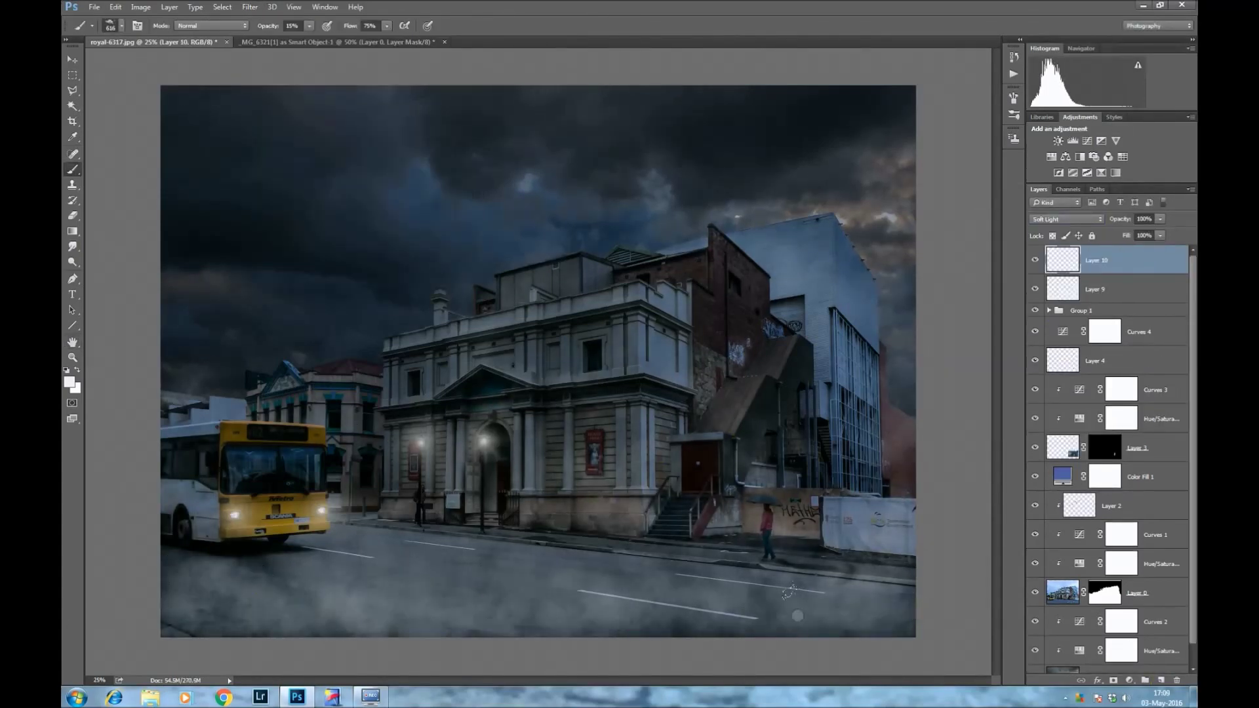
key(ctrl+shift+alt+n)
click(188, 194)
key(ctrl+alt+f)
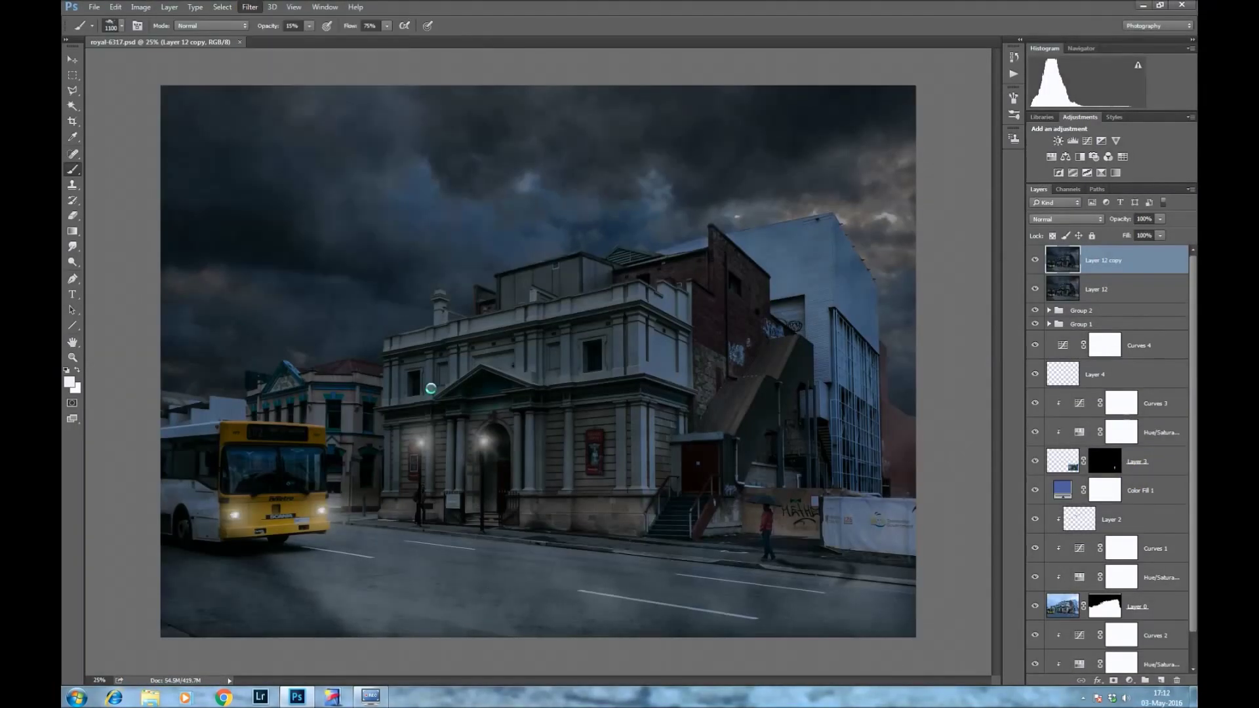
- Apply the water reflection filter and reveal it on the road using a black 24% brush mask
key(ctrl+alt+f)
click(843, 430)
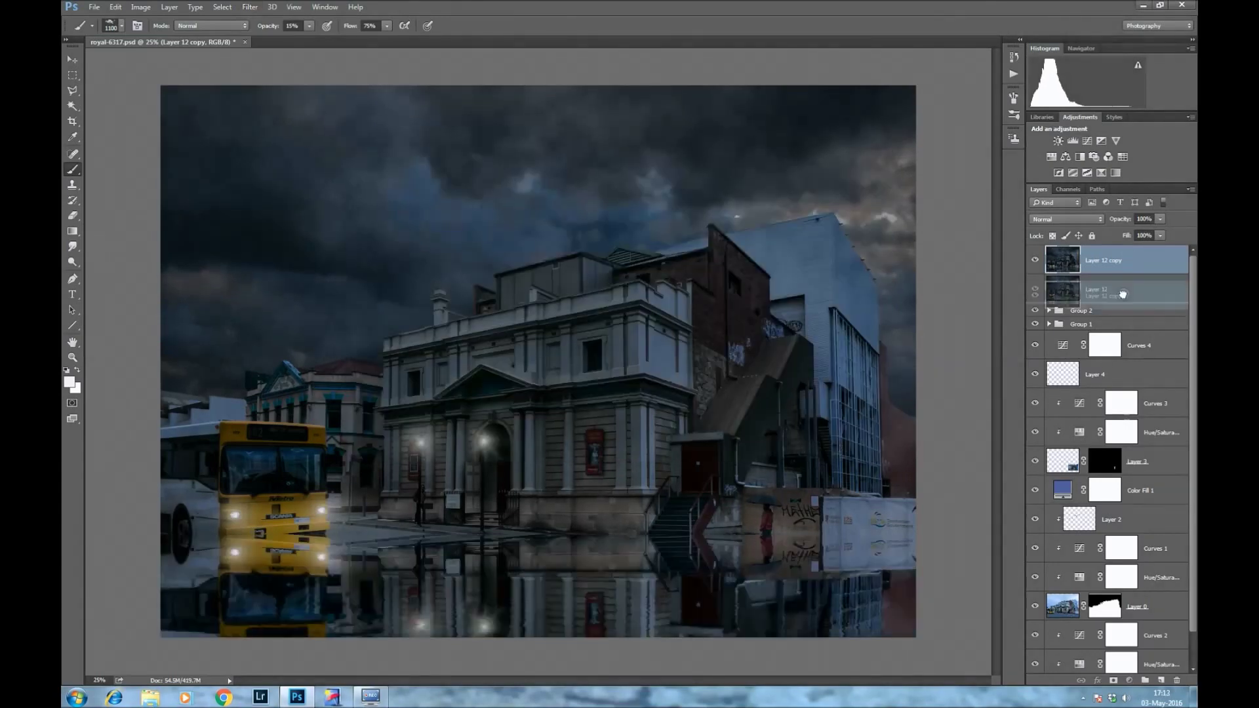
key(2)
key(4)
drag(839, 610, 485, 559)
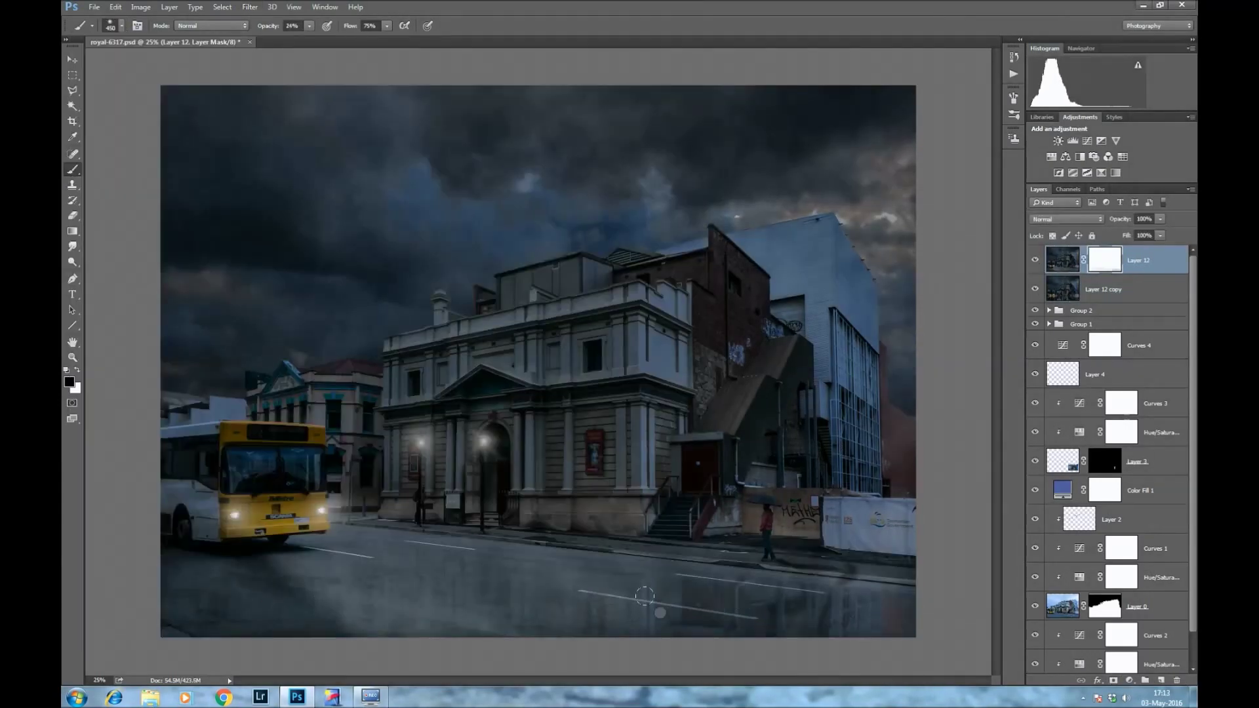
drag(154, 598, 202, 600)
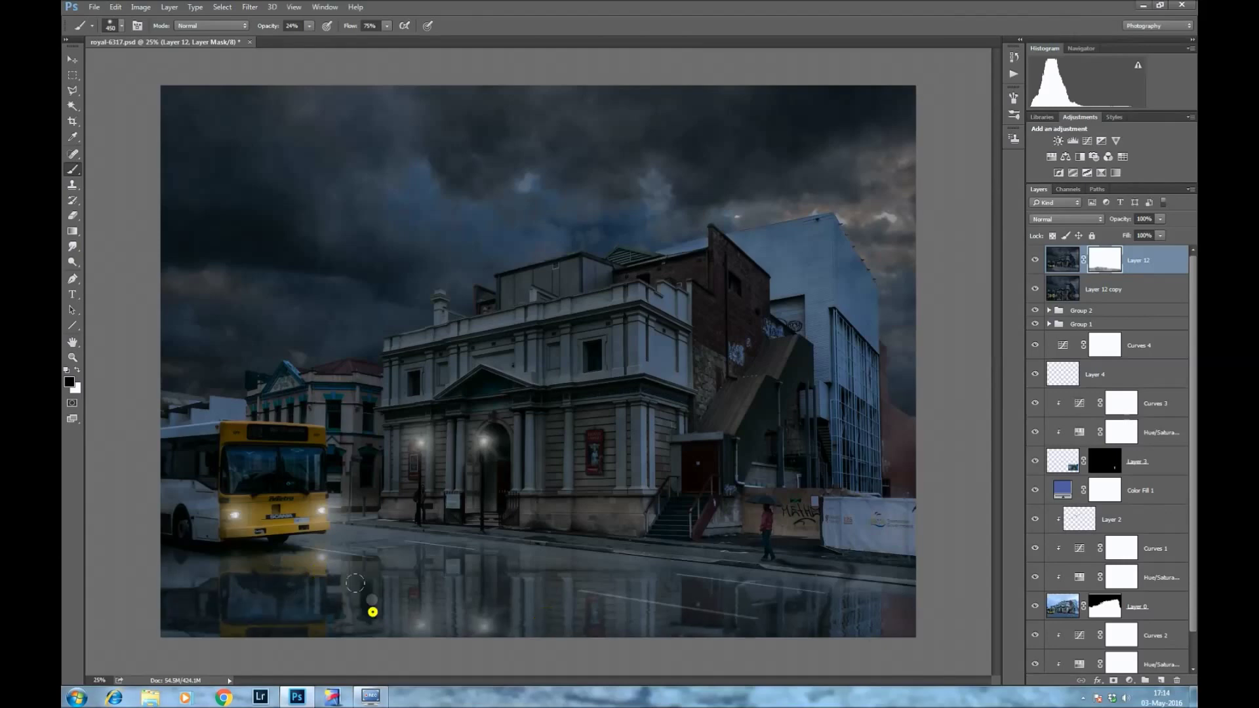
- Stamp all visible layers into a new merged layer
click(1054, 258)
click(1190, 189)
alt+click(1049, 422)
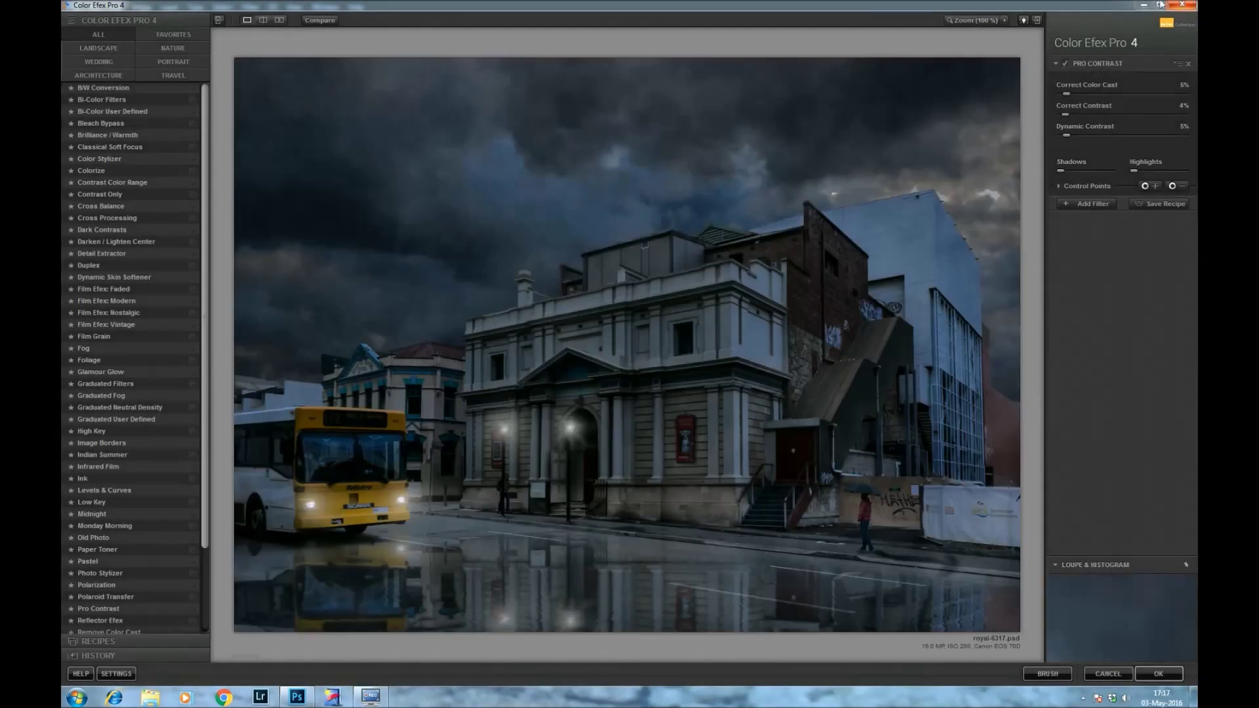
- In Color Efex Pro 4, expand Brilliance/Warmth and Cross Processing settings and open the cross processing method list
click(1148, 6)
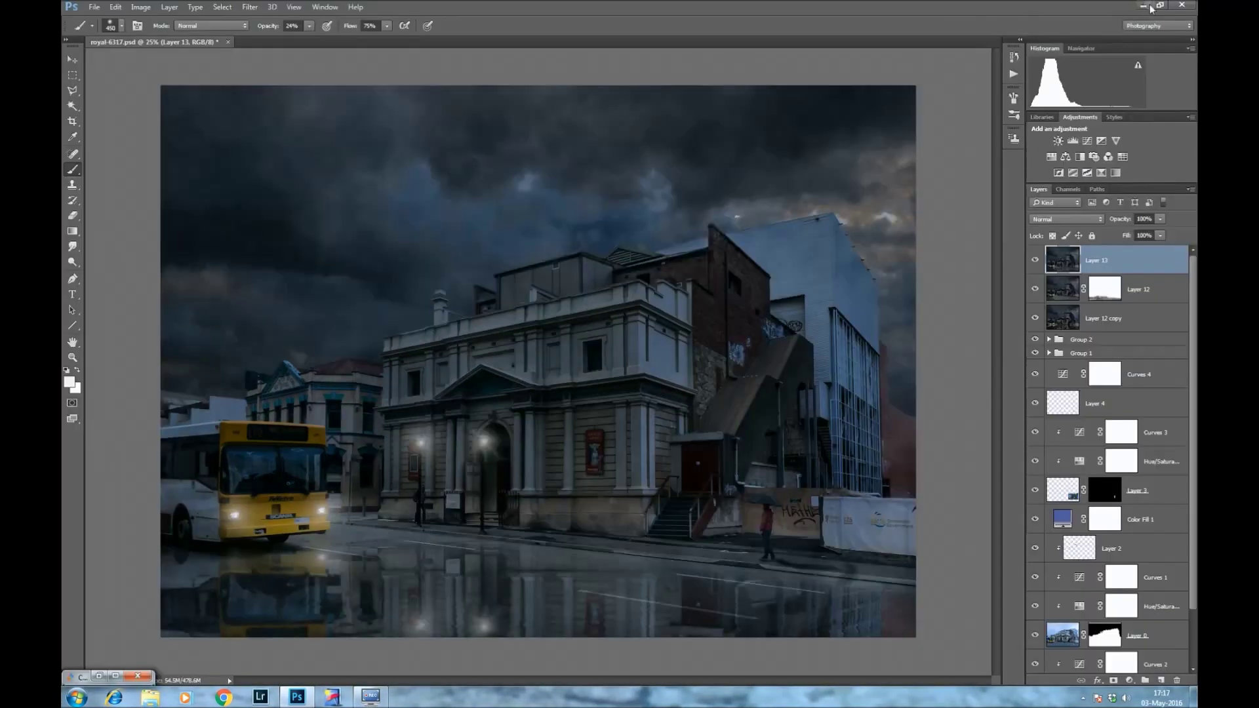
click(115, 676)
click(1099, 80)
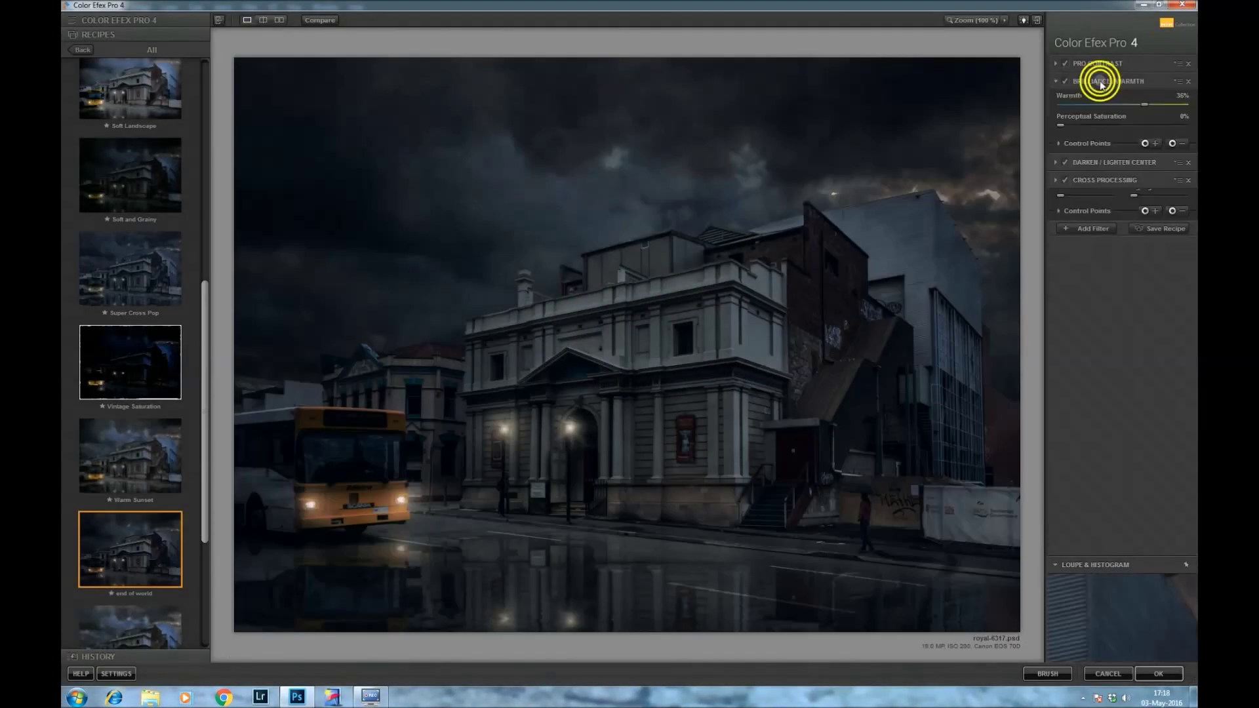
click(1104, 207)
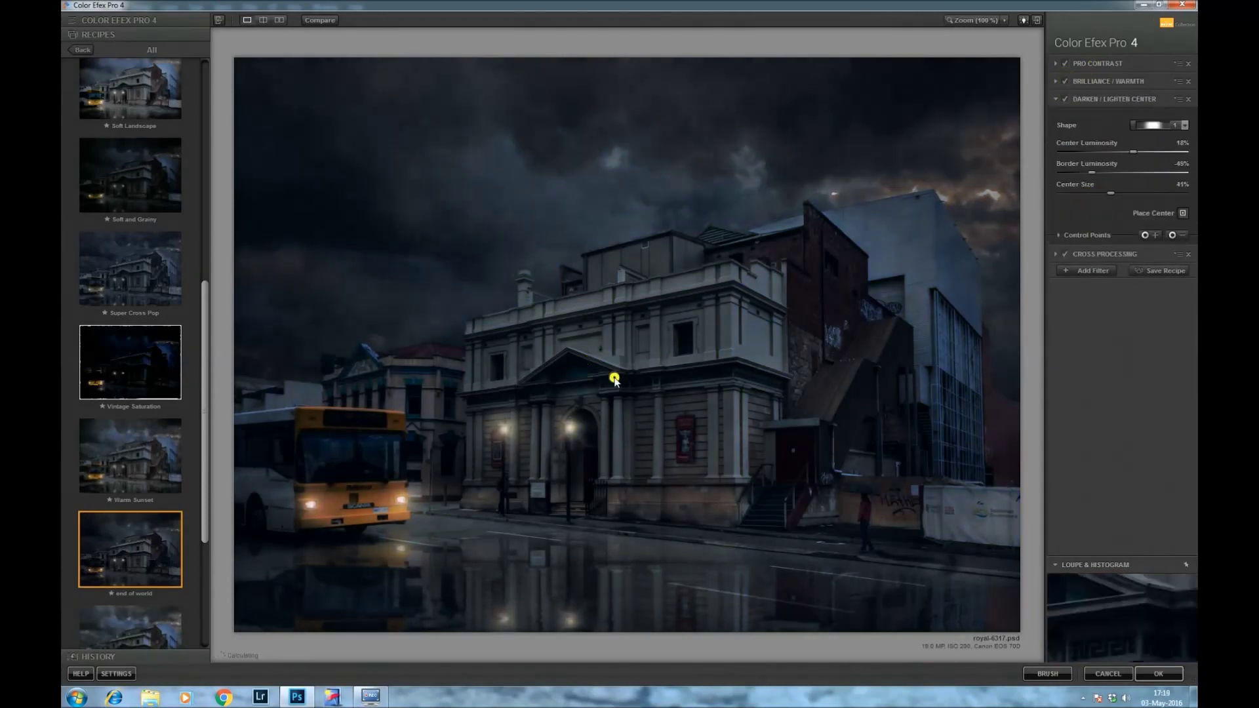
click(1154, 142)
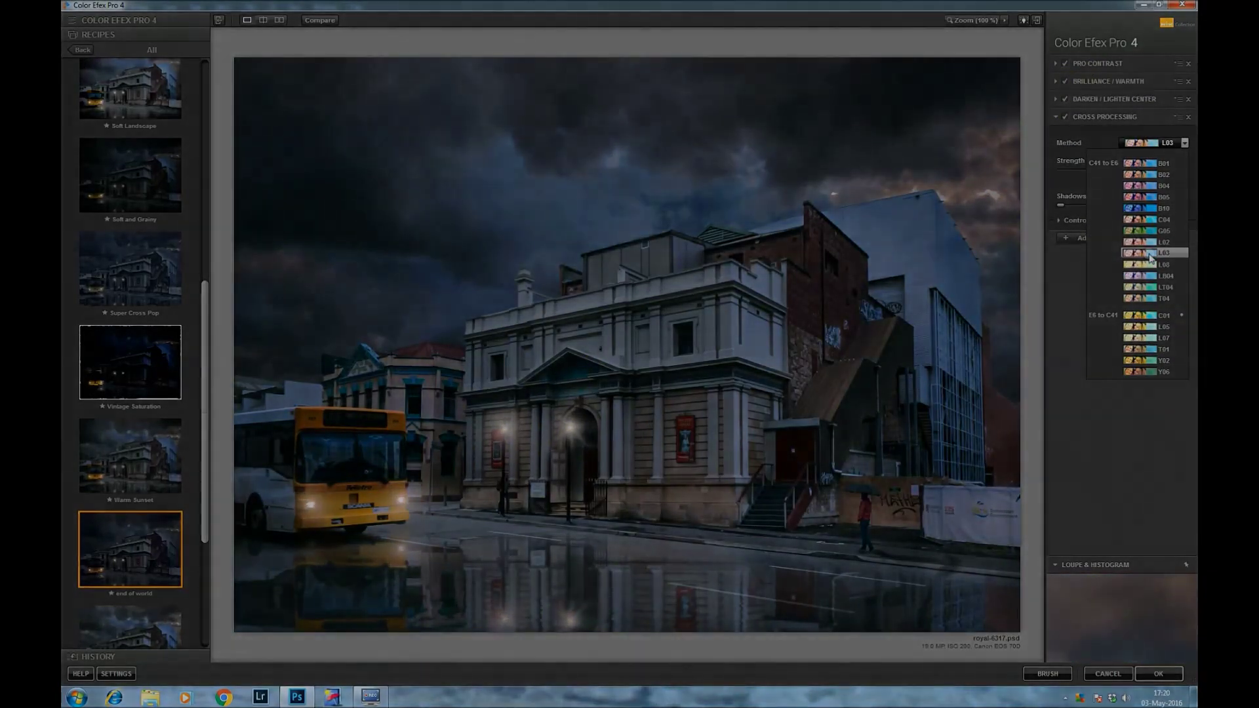